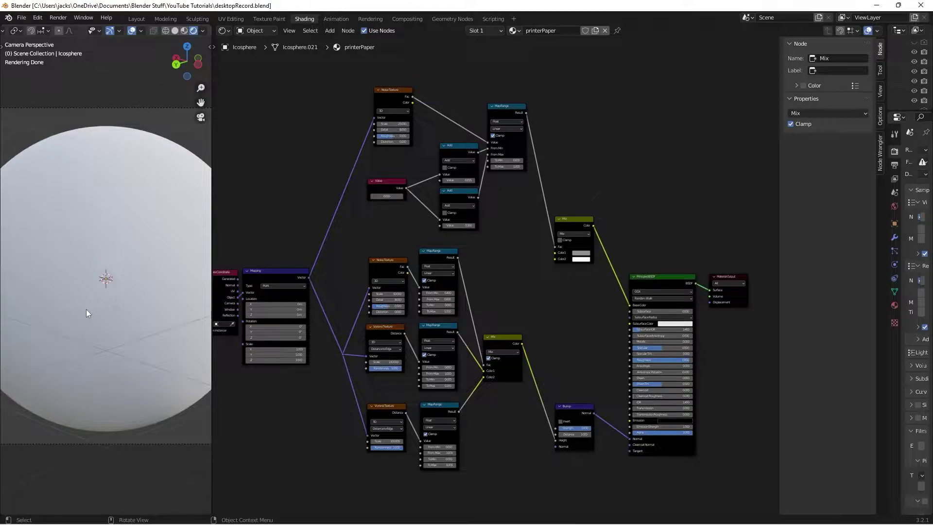
# Examine the finished printerPaper node network, including its Value, Bump and Mix nodes, and save the file
pyautogui.scroll(1, 546, 303)
pyautogui.moveTo(546, 304); pyautogui.dragTo(448, 331, button='middle')
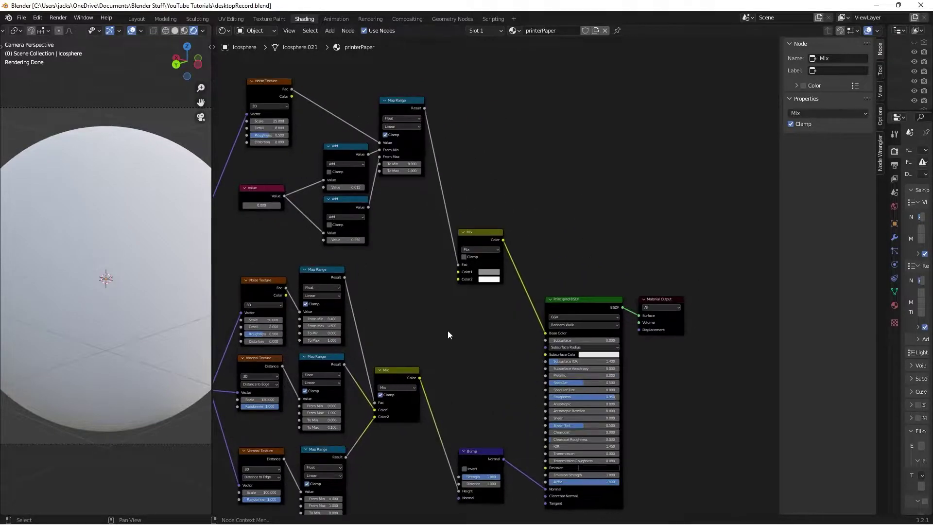
pyautogui.scroll(3, 447, 331)
pyautogui.moveTo(296, 227); pyautogui.dragTo(381, 259, button='middle')
pyautogui.click(285, 199)
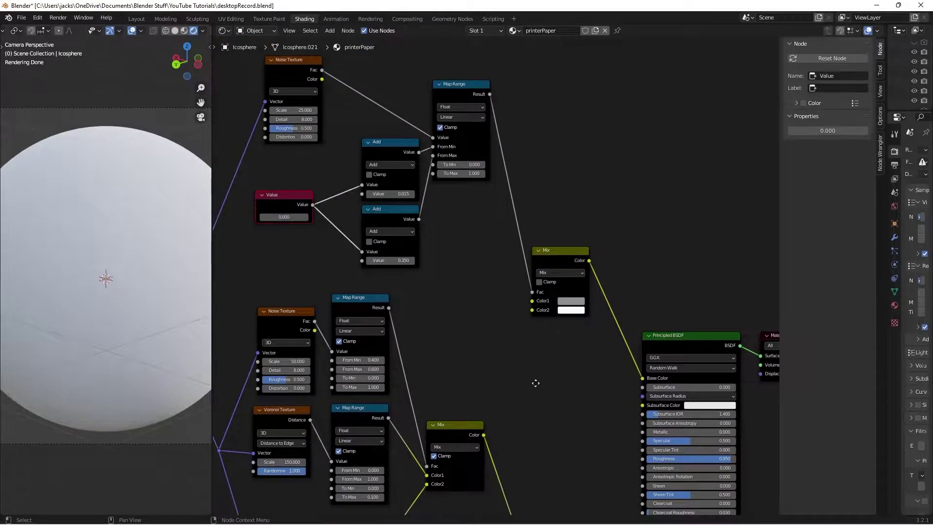
pyautogui.moveTo(535, 383); pyautogui.dragTo(494, 314, button='middle')
pyautogui.click(485, 335)
pyautogui.moveTo(481, 229); pyautogui.dragTo(451, 409, button='middle')
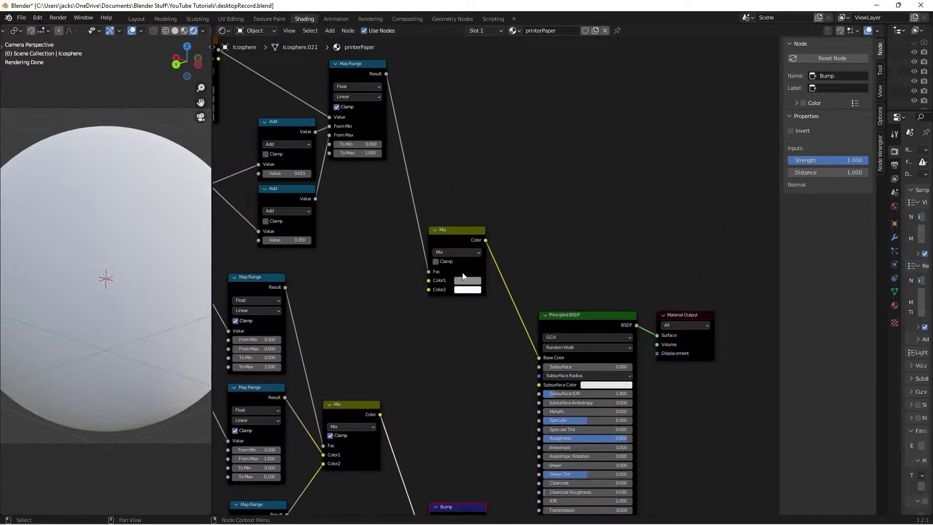
pyautogui.click(486, 293)
pyautogui.click(451, 387)
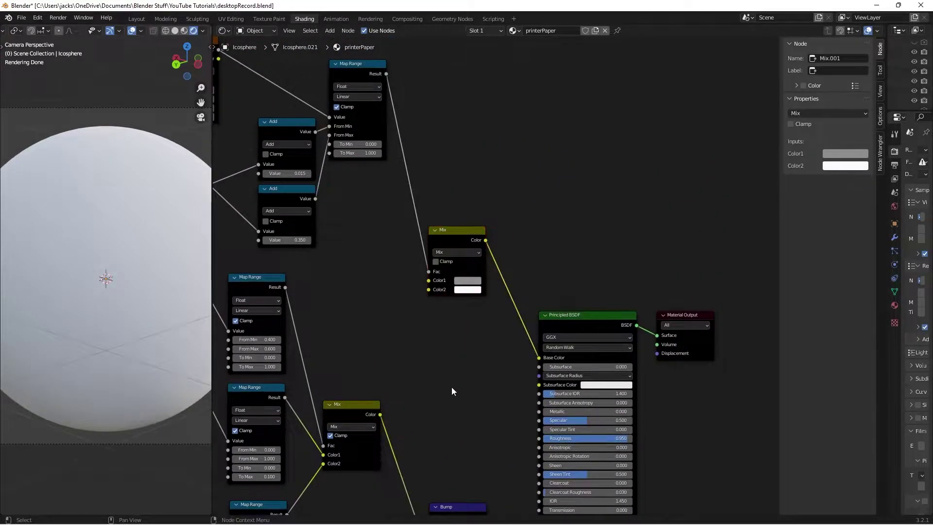
pyautogui.hotkey('ctrl', 's')
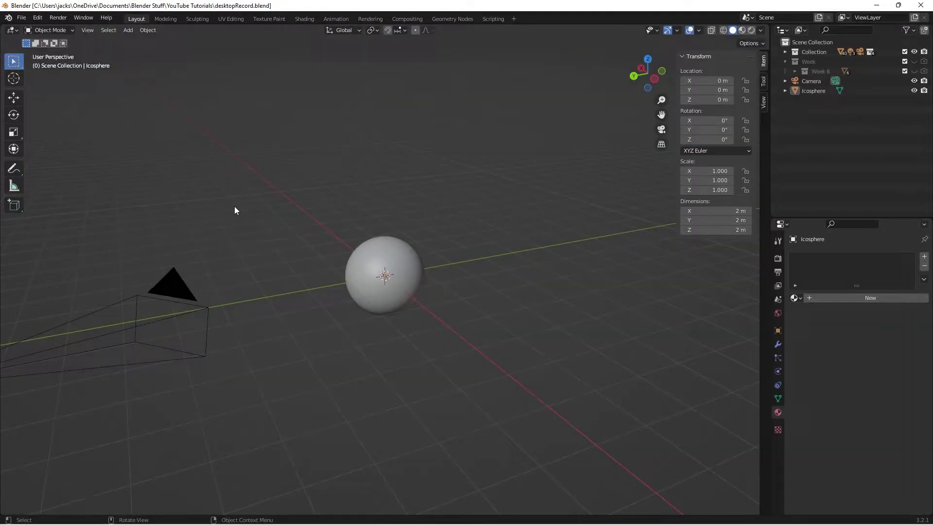
# Select the icosphere and show it from the camera in the Shading workspace with rendered viewport shading
pyautogui.click(373, 260)
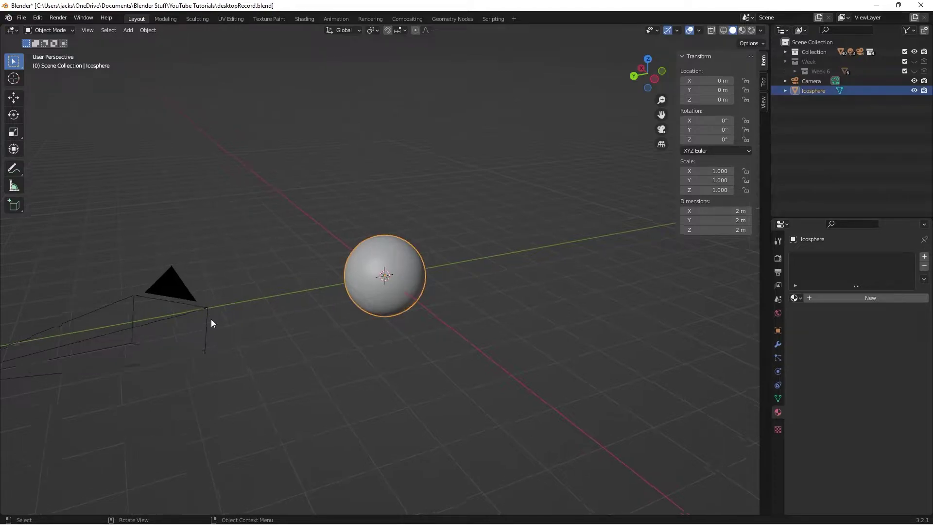
pyautogui.press('KP_0')
pyautogui.click(304, 18)
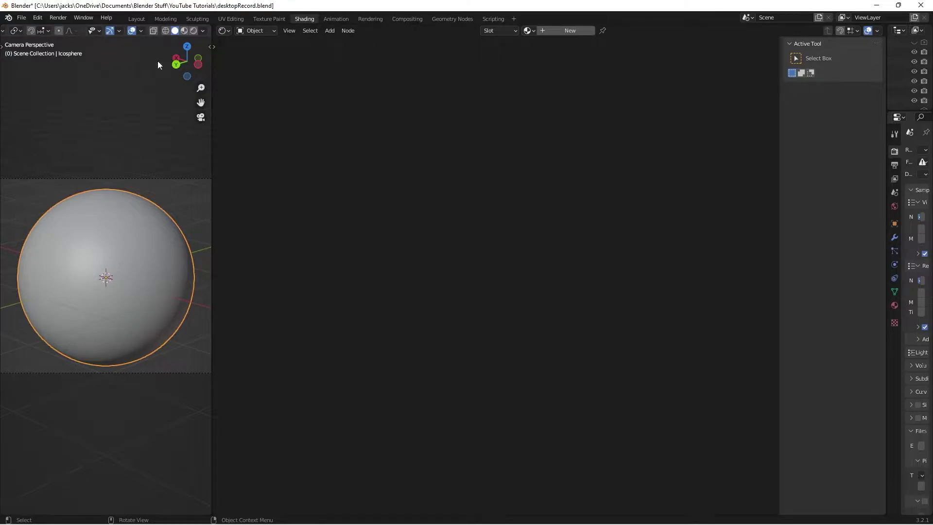
pyautogui.click(194, 30)
pyautogui.click(203, 31)
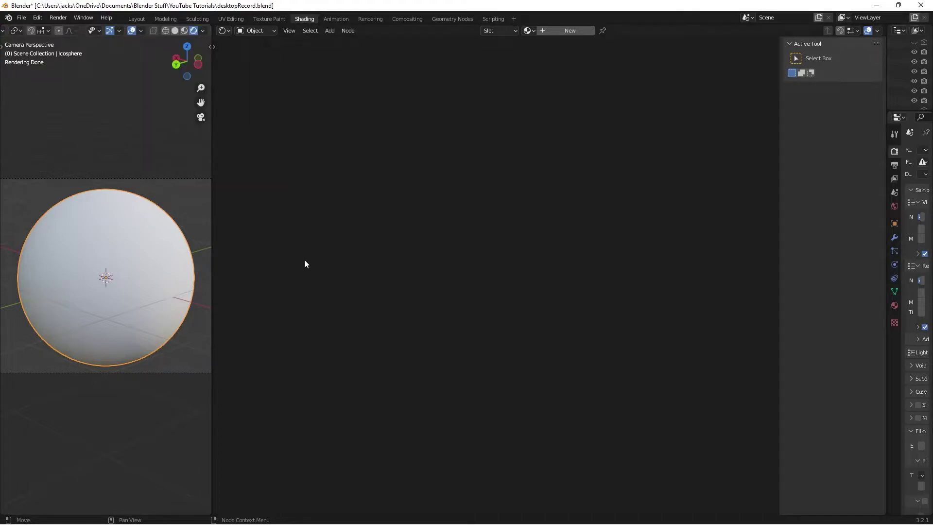
# Create a new material on the icosphere and name it printerPaper
pyautogui.click(565, 28)
pyautogui.click(565, 30)
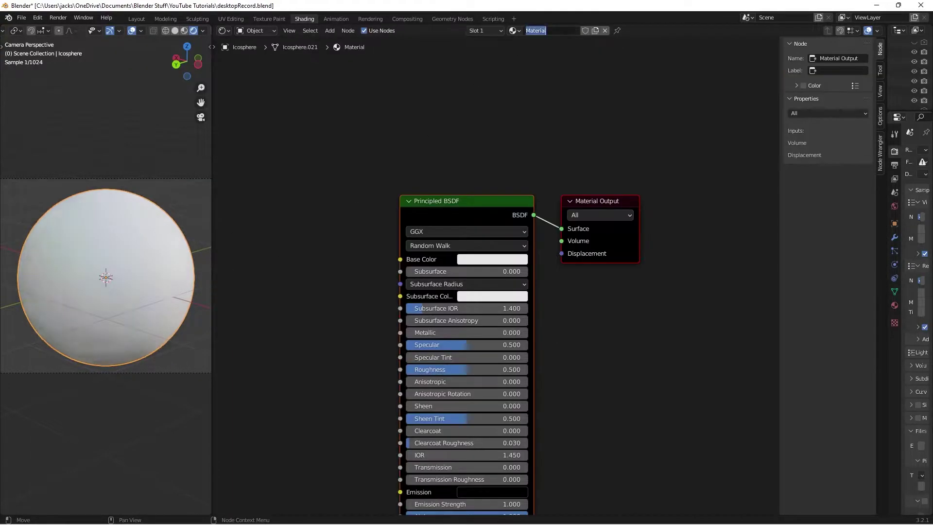
pyautogui.write('printerPaper')
pyautogui.press('Return')
# Add a Voronoi Texture node in the empty area well before the Principled BSDF
pyautogui.scroll(-1, 466, 194)
pyautogui.moveTo(398, 274); pyautogui.dragTo(586, 180, button='middle')
pyautogui.scroll(-1, 547, 190)
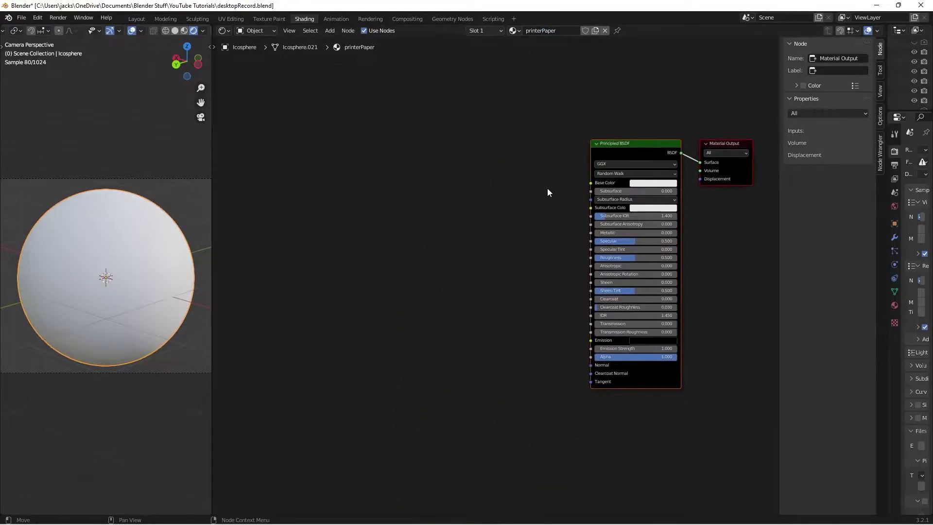
pyautogui.moveTo(528, 197); pyautogui.dragTo(533, 201, button='middle')
pyautogui.scroll(-1, 496, 204)
pyautogui.moveTo(463, 204); pyautogui.dragTo(469, 211, button='middle')
pyautogui.hotkey('shift', 'a')
pyautogui.click(394, 243)
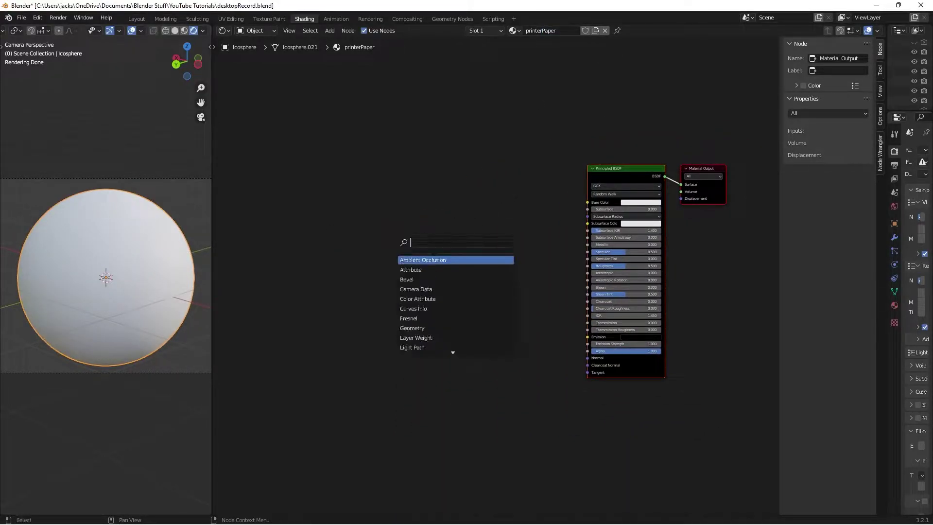
pyautogui.write('voro')
pyautogui.press('Return')
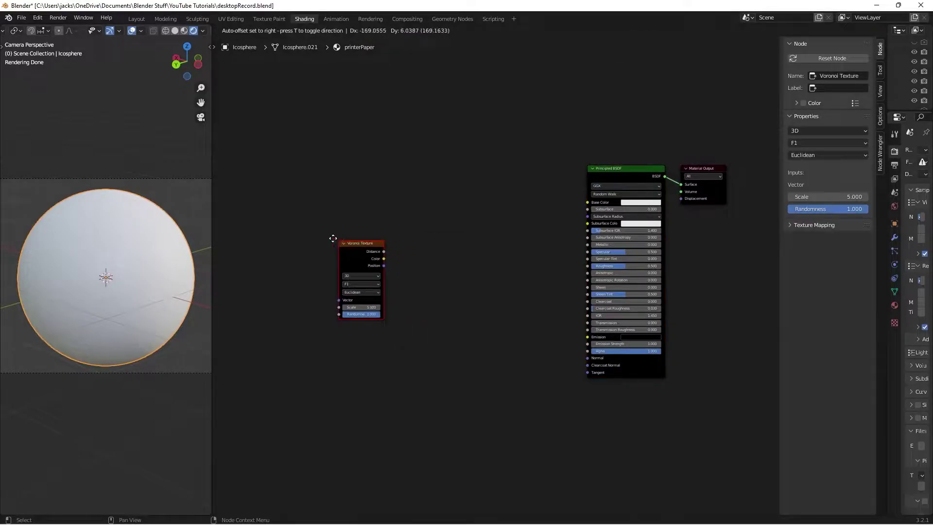
pyautogui.click(333, 239)
pyautogui.keyDown('ctrl'); pyautogui.hscroll(-1, 271, 199); pyautogui.keyUp('ctrl')
# Search the add-on preferences for "node" to check whether Node Wrangler is enabled
pyautogui.click(38, 17)
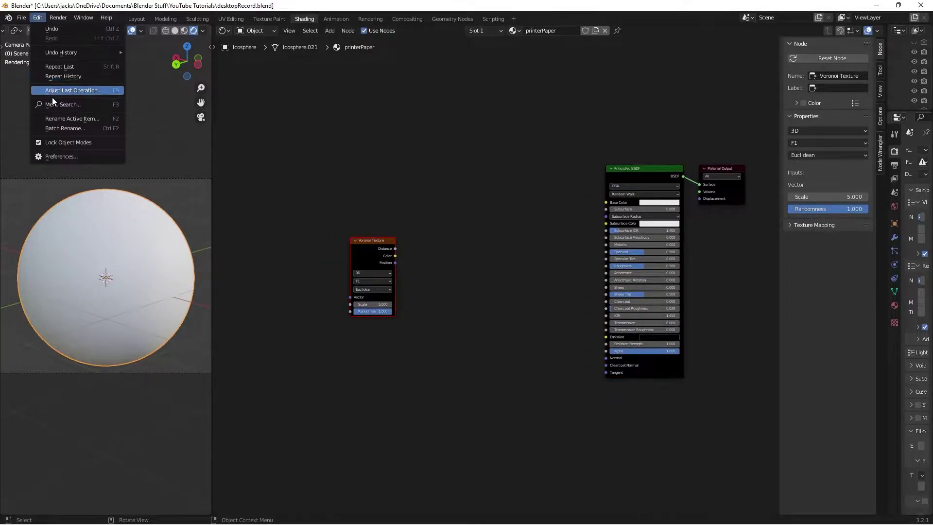
pyautogui.click(68, 154)
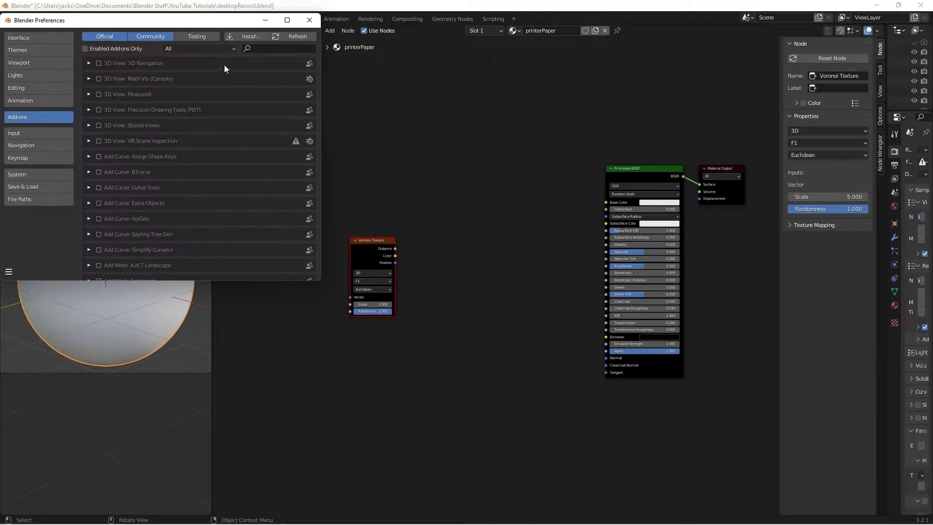
pyautogui.write('node')
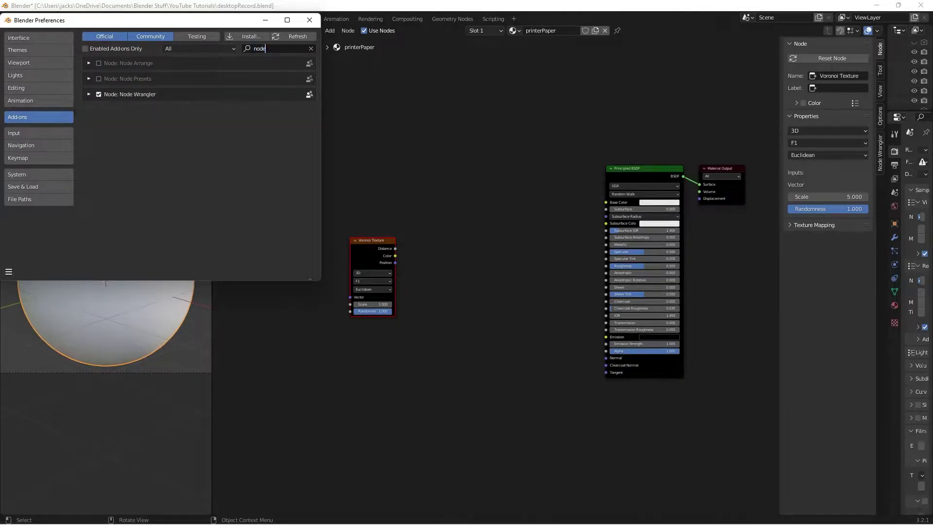
pyautogui.click(310, 20)
# Add Texture Coordinate and Mapping nodes to the Voronoi Texture and feed the Object coordinates into the Mapping vector
pyautogui.moveTo(372, 251); pyautogui.dragTo(365, 251)
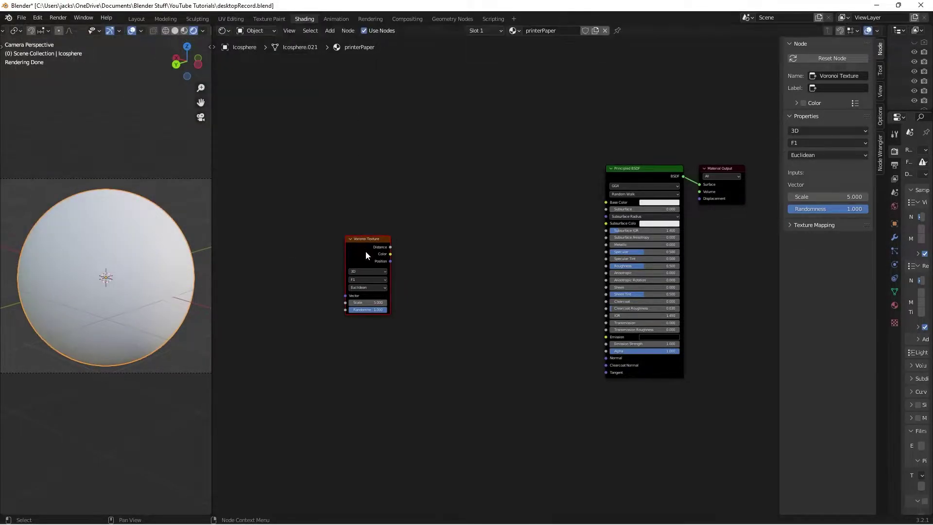
pyautogui.hotkey('ctrl', 't')
pyautogui.scroll(1, 349, 314)
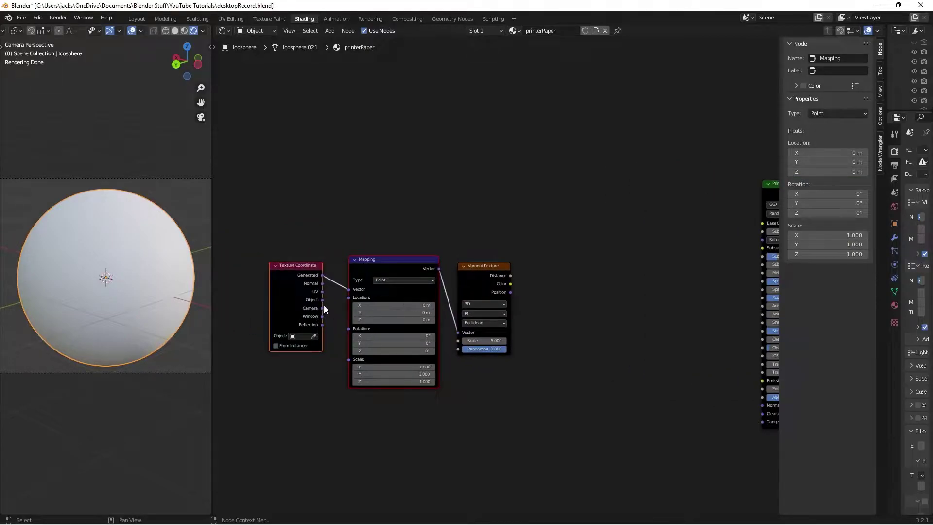
pyautogui.moveTo(322, 299); pyautogui.dragTo(355, 289)
# Set the Voronoi Texture's feature output to Distance to Edge
pyautogui.moveTo(447, 217); pyautogui.dragTo(437, 213, button='middle')
pyautogui.scroll(2, 560, 270)
pyautogui.moveTo(560, 269); pyautogui.dragTo(504, 247, button='middle')
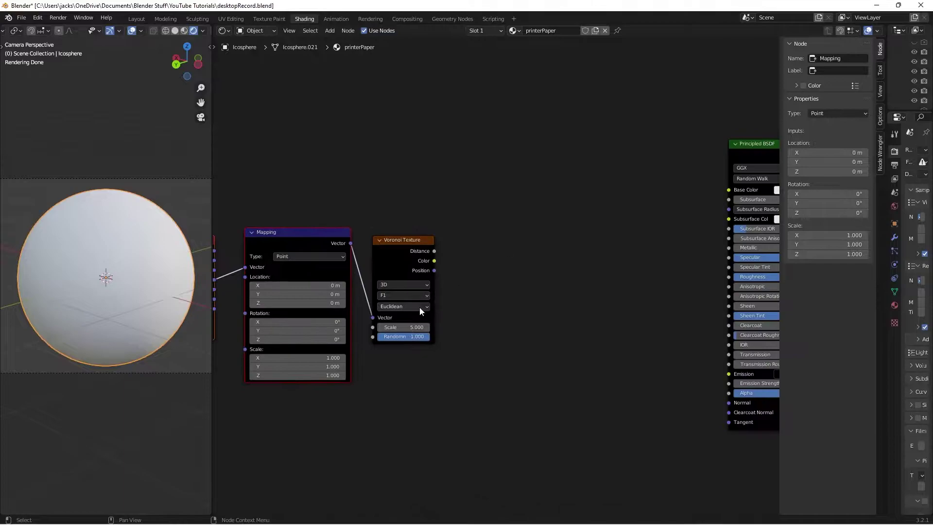
pyautogui.click(389, 295)
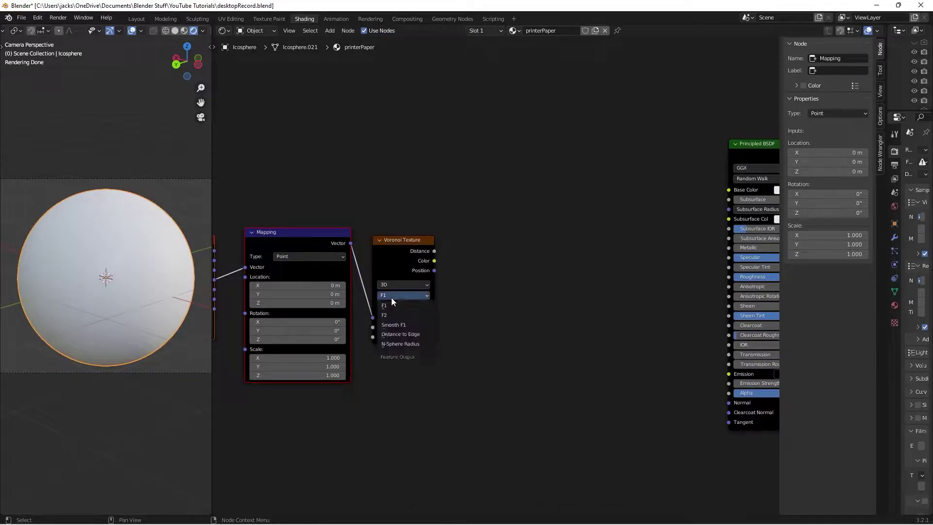
pyautogui.click(409, 332)
pyautogui.scroll(1, 411, 311)
pyautogui.moveTo(456, 295); pyautogui.dragTo(494, 286, button='middle')
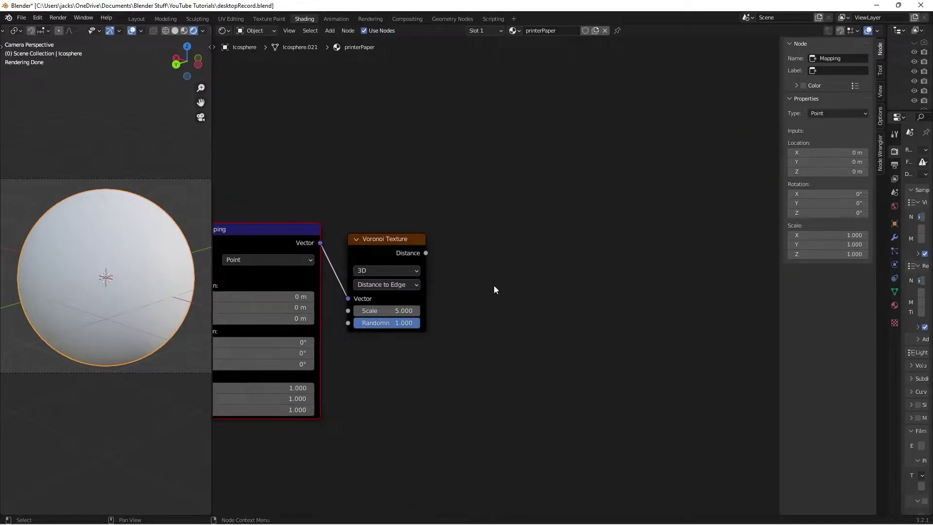
# Set the Voronoi Texture's scale to 150 and preview its output on the sphere
pyautogui.click(394, 307)
pyautogui.write('150')
pyautogui.press('Return')
pyautogui.click(411, 259)
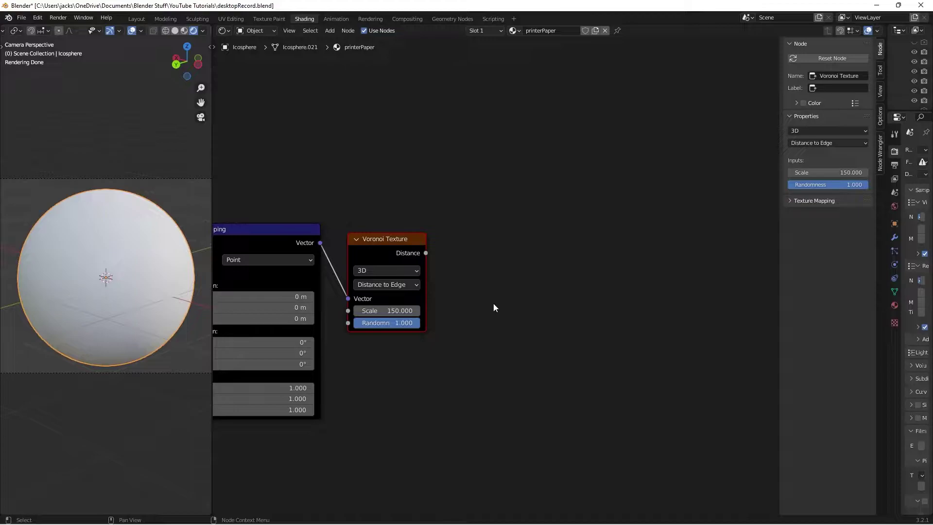
pyautogui.keyDown('ctrl'); pyautogui.keyDown('shift'); pyautogui.click(378, 241); pyautogui.keyUp('shift'); pyautogui.keyUp('ctrl')
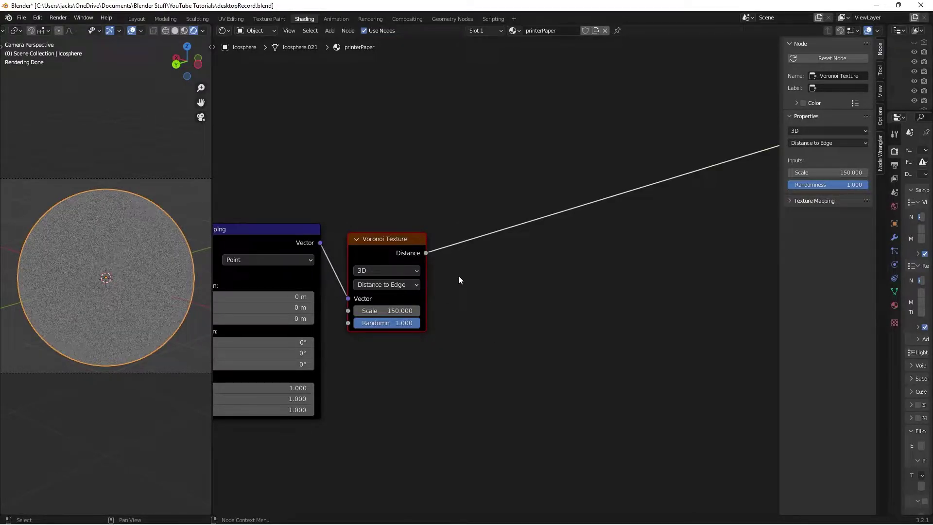
pyautogui.hotkey('shift', 'a')
pyautogui.click(479, 281)
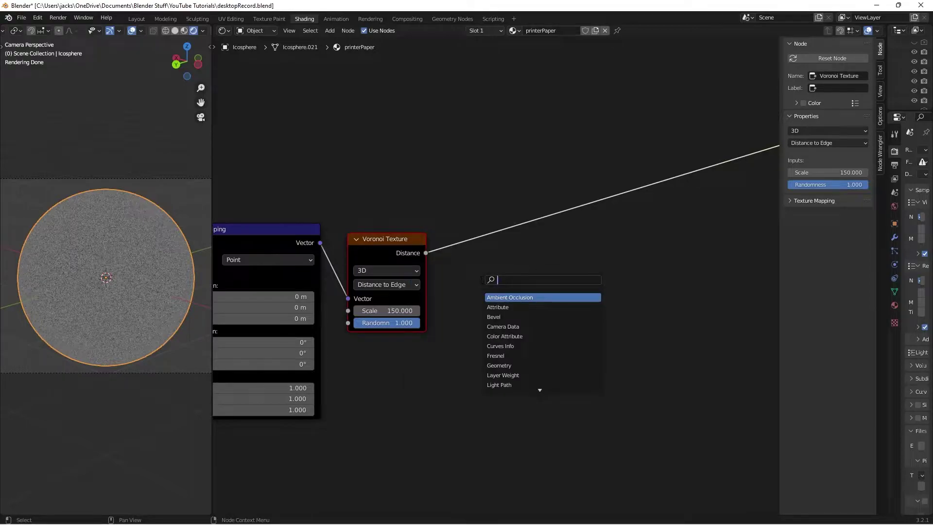
pyautogui.write('uv')
pyautogui.press('Return')
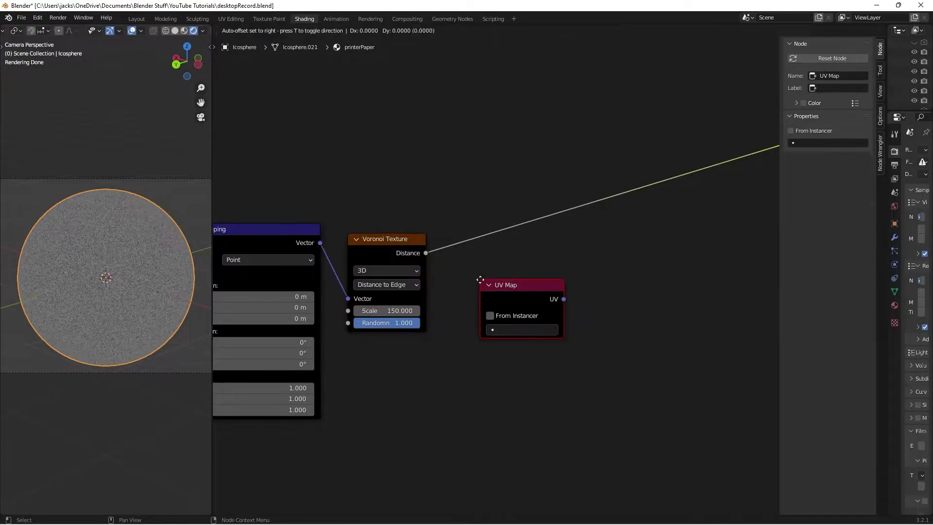
pyautogui.click(482, 281)
pyautogui.press('x')
# Insert a Map Range node on the link leaving the Voronoi Texture's Distance output
pyautogui.hotkey('shift', 'a')
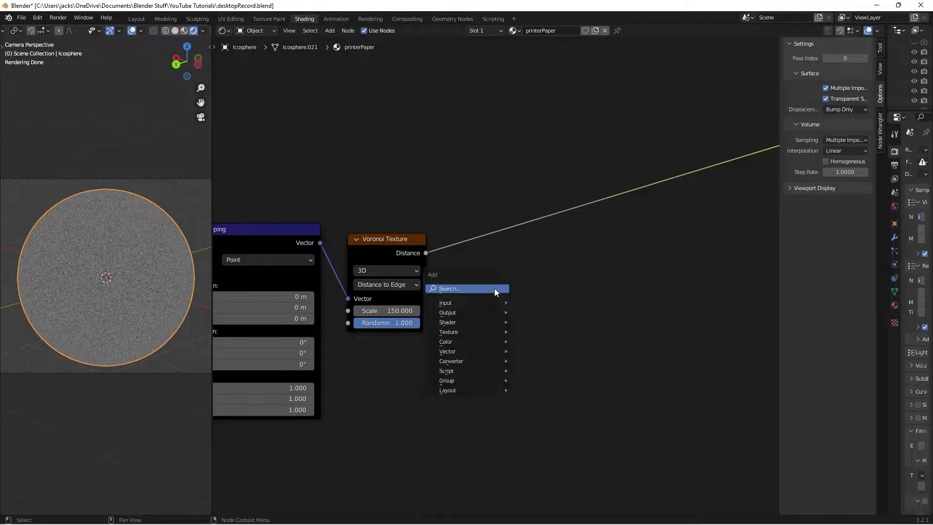
pyautogui.click(495, 288)
pyautogui.write('map')
pyautogui.press('Return')
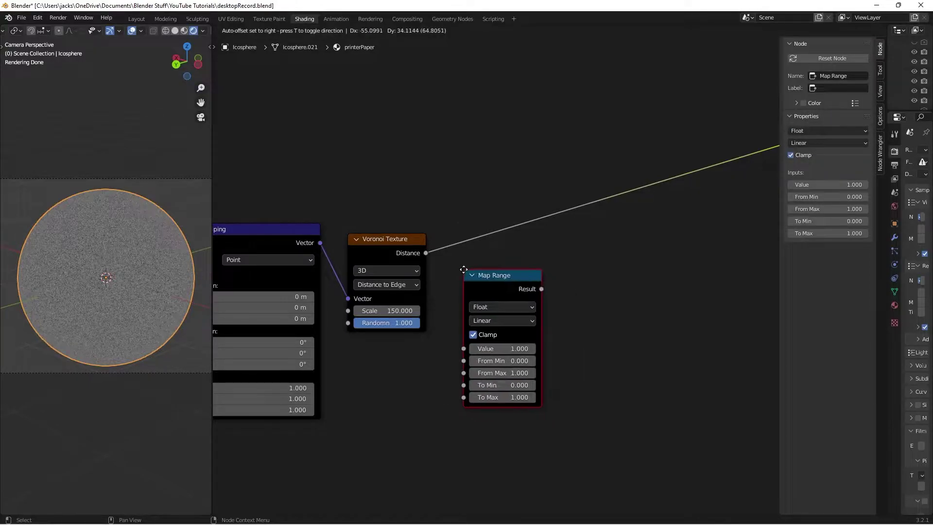
pyautogui.click(477, 252)
pyautogui.moveTo(493, 252); pyautogui.dragTo(483, 249)
pyautogui.click(560, 223)
# Set the Map Range node's To Max value to 0.1
pyautogui.scroll(3, 560, 223)
pyautogui.moveTo(608, 253); pyautogui.dragTo(580, 255, button='middle')
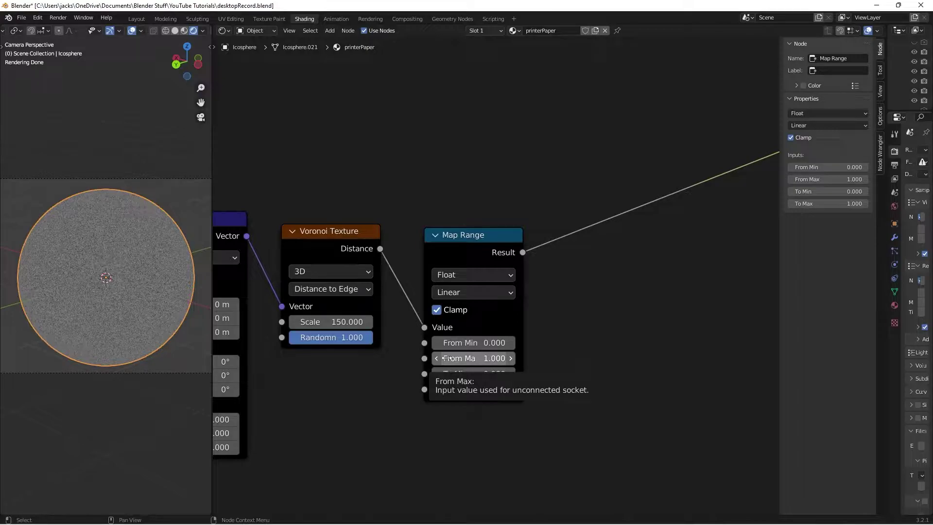
pyautogui.click(491, 389)
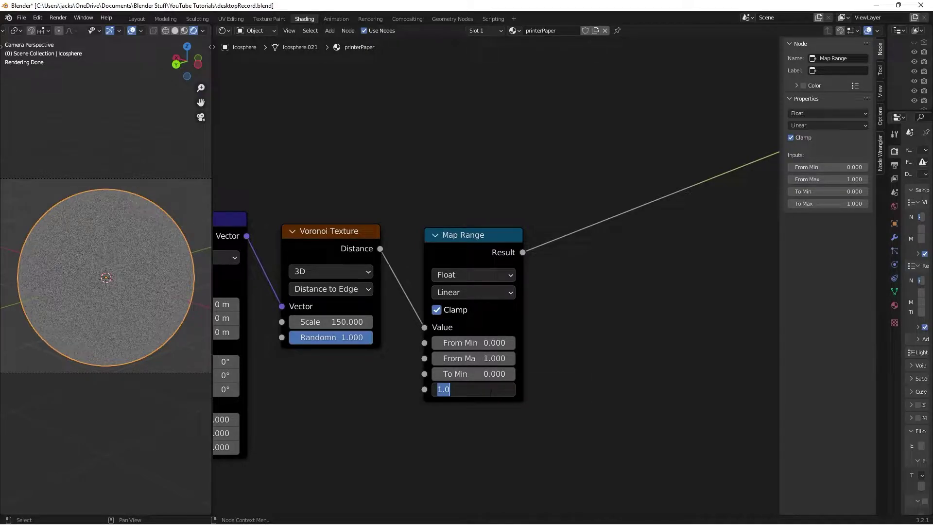
pyautogui.write('0.1')
pyautogui.press('Return')
# Arrange the Texture Coordinate, Mapping, Voronoi Texture and Map Range nodes in a compact row
pyautogui.moveTo(467, 249); pyautogui.dragTo(458, 243)
pyautogui.scroll(-2, 392, 201)
pyautogui.scroll(-3, 391, 199)
pyautogui.moveTo(391, 198); pyautogui.dragTo(445, 178, button='middle')
pyautogui.scroll(-4, 437, 181)
pyautogui.moveTo(290, 251); pyautogui.dragTo(306, 249)
pyautogui.moveTo(298, 185)
pyautogui.mouseDown()
pyautogui.moveTo(503, 314)
pyautogui.moveTo(531, 316)
pyautogui.mouseUp()
pyautogui.press('g')
pyautogui.click(484, 304)
# Duplicate the Voronoi Texture and Map Range pair below the originals, keeping the incoming link from the Mapping node
pyautogui.click(462, 348)
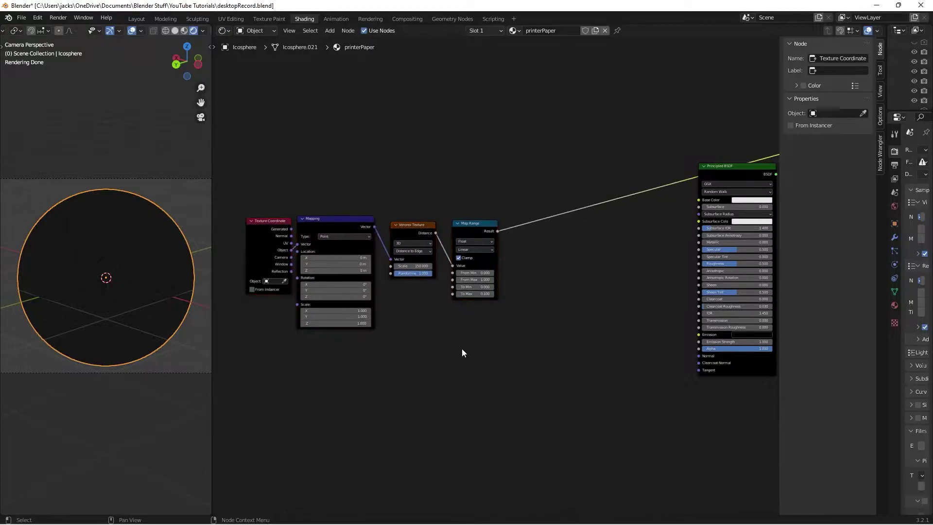
pyautogui.moveTo(398, 185); pyautogui.dragTo(504, 288)
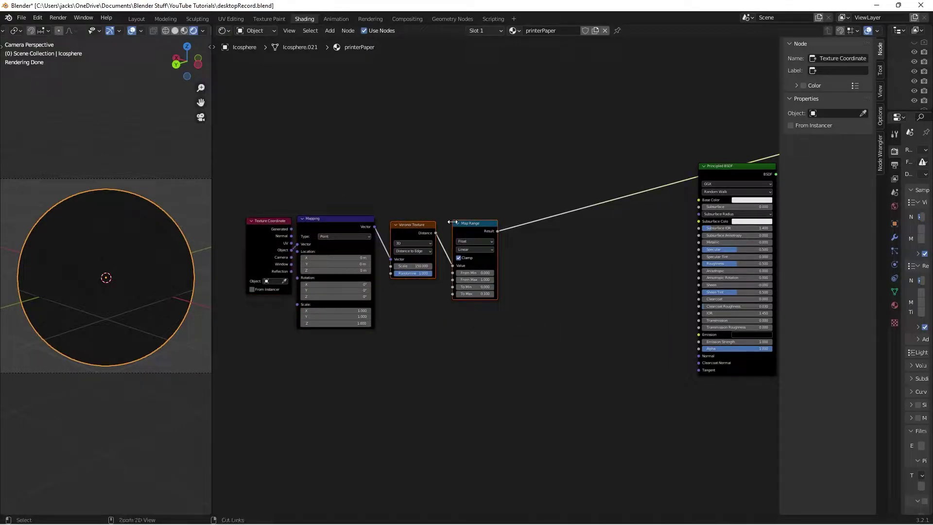
pyautogui.hotkey('shift', 'd')
pyautogui.click(454, 315)
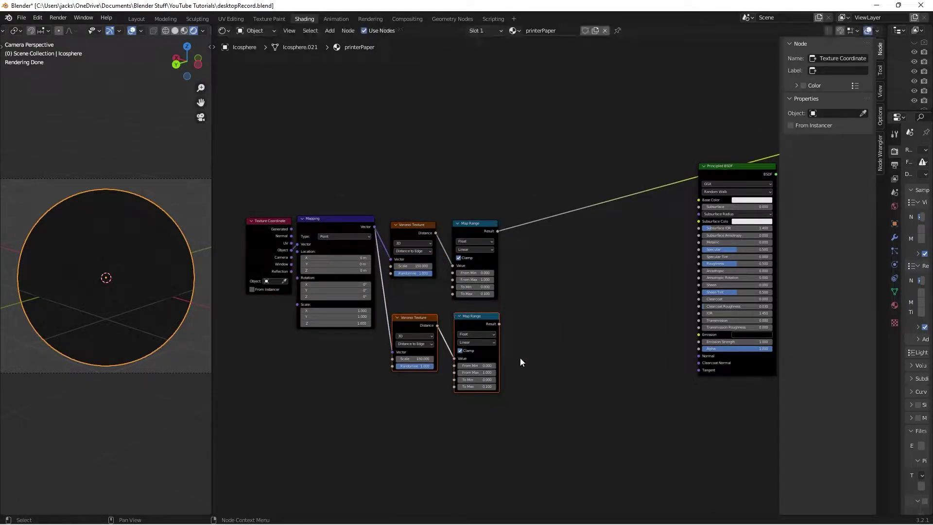
# Set the duplicated Voronoi Texture's scale to 100 and preview the lower and upper Map Range outputs in turn
pyautogui.scroll(3, 578, 380)
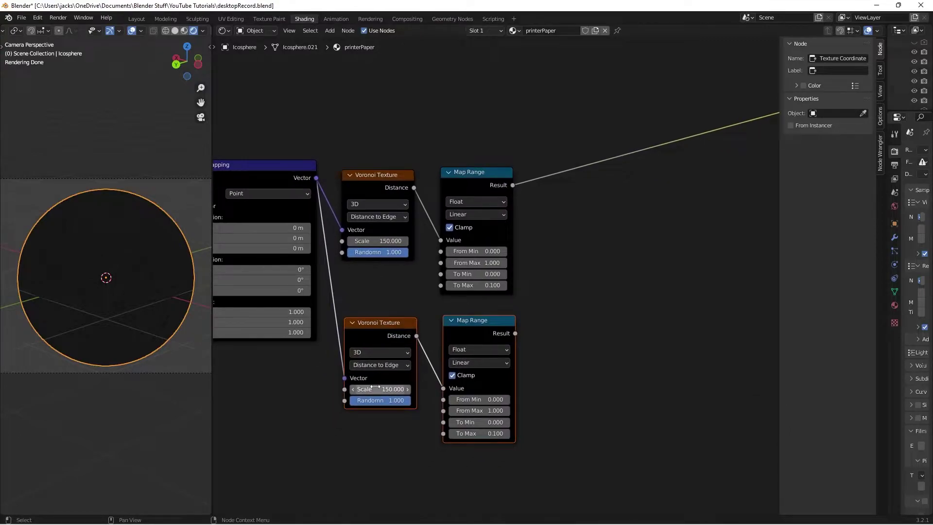
pyautogui.click(376, 388)
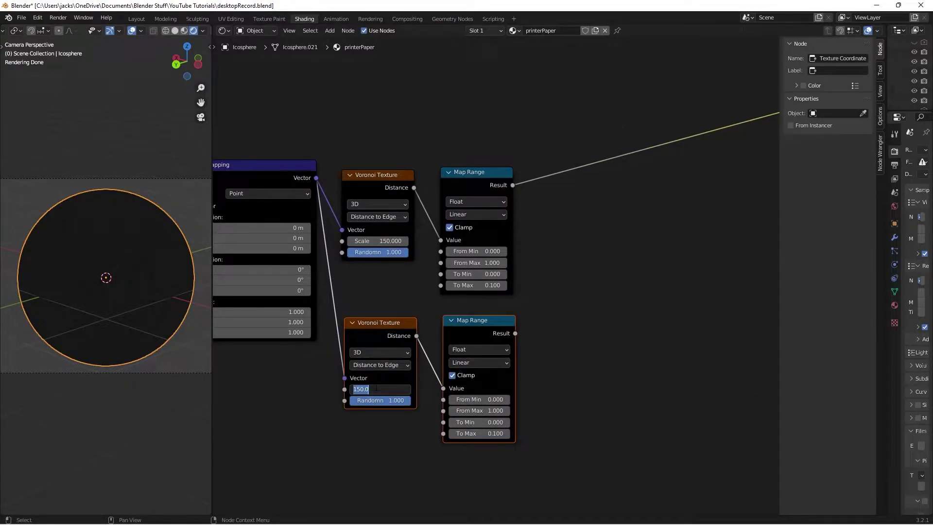
pyautogui.write('100')
pyautogui.press('Return')
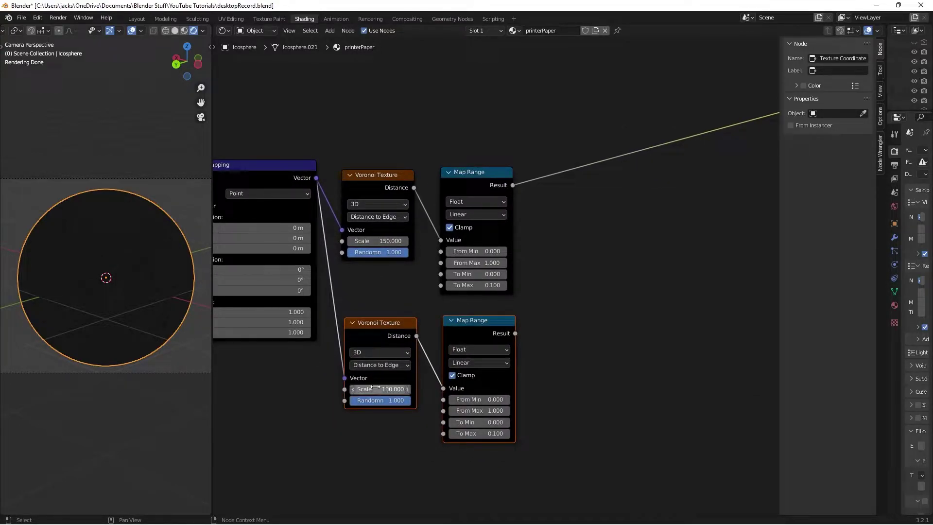
pyautogui.keyDown('ctrl'); pyautogui.keyDown('shift'); pyautogui.click(451, 331); pyautogui.keyUp('shift'); pyautogui.keyUp('ctrl')
pyautogui.keyDown('ctrl'); pyautogui.keyDown('shift'); pyautogui.click(481, 174); pyautogui.keyUp('shift'); pyautogui.keyUp('ctrl')
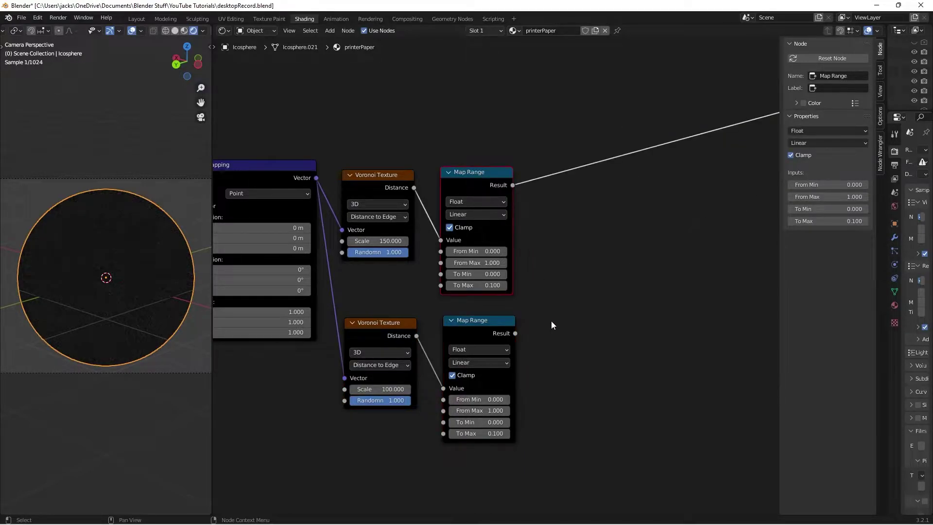
# Save the file, then add a Noise Texture above the Voronoi Textures and link the Mapping node's Vector output to it
pyautogui.hotkey('ctrl', 's')
pyautogui.scroll(-3, 551, 323)
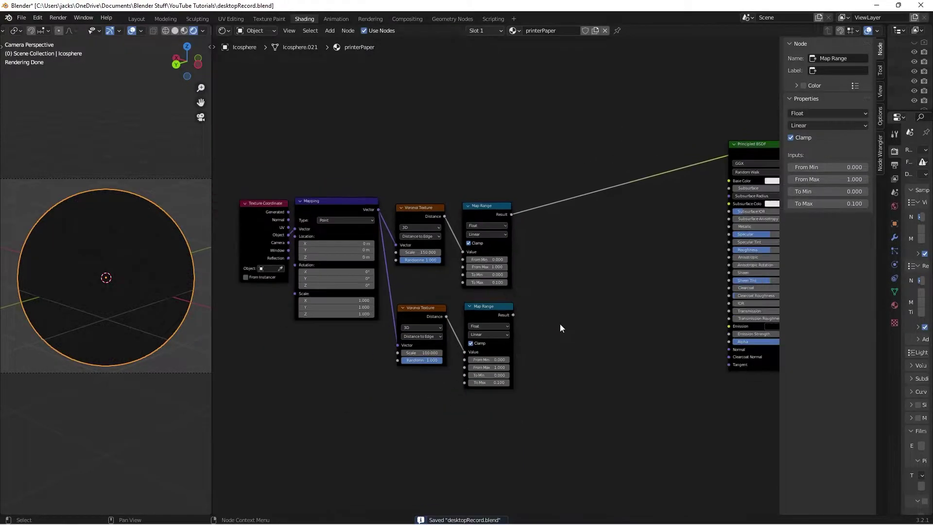
pyautogui.moveTo(581, 278); pyautogui.dragTo(524, 318, button='middle')
pyautogui.hotkey('shift', 'a')
pyautogui.click(523, 319)
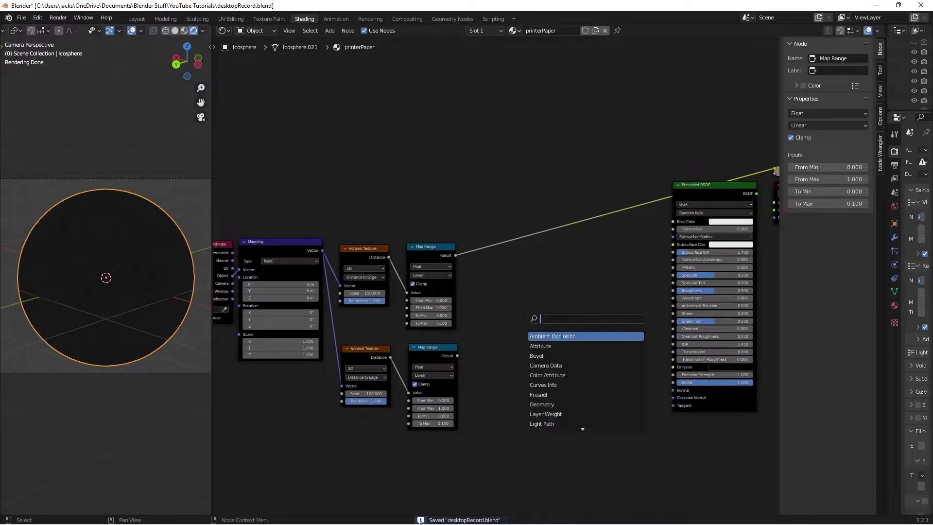
pyautogui.write('noise')
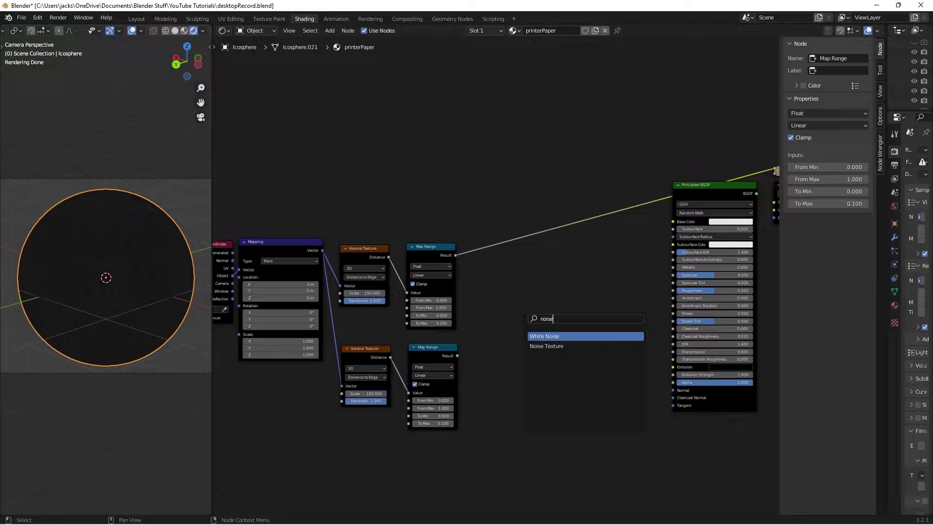
pyautogui.click(546, 345)
pyautogui.click(341, 233)
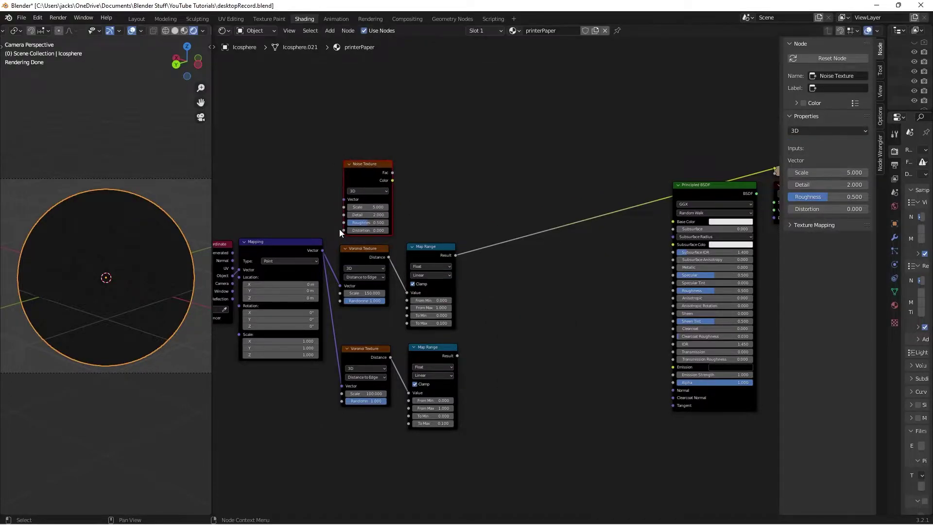
pyautogui.moveTo(323, 250); pyautogui.dragTo(343, 199)
# Reposition the Texture Coordinate and Mapping nodes and route the three Mapping vector links through a shared reroute point
pyautogui.moveTo(299, 199); pyautogui.dragTo(356, 252, button='middle')
pyautogui.scroll(-1, 355, 253)
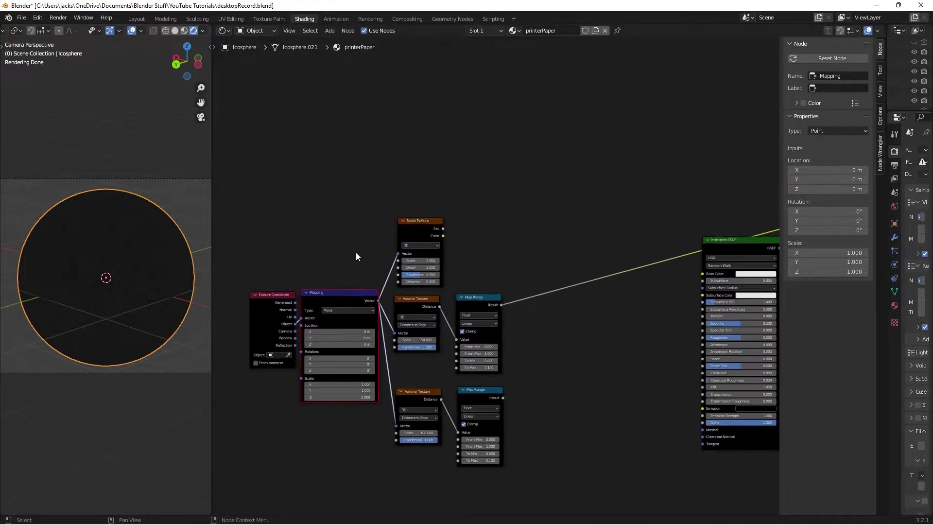
pyautogui.moveTo(254, 261); pyautogui.dragTo(286, 296)
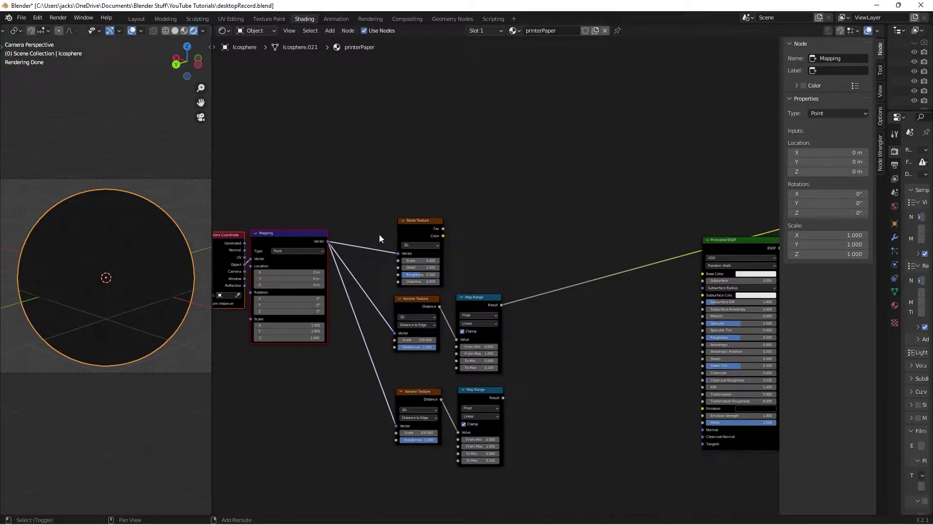
pyautogui.keyDown('shift'); pyautogui.moveTo(379, 234); pyautogui.dragTo(355, 385, button='right'); pyautogui.keyUp('shift')
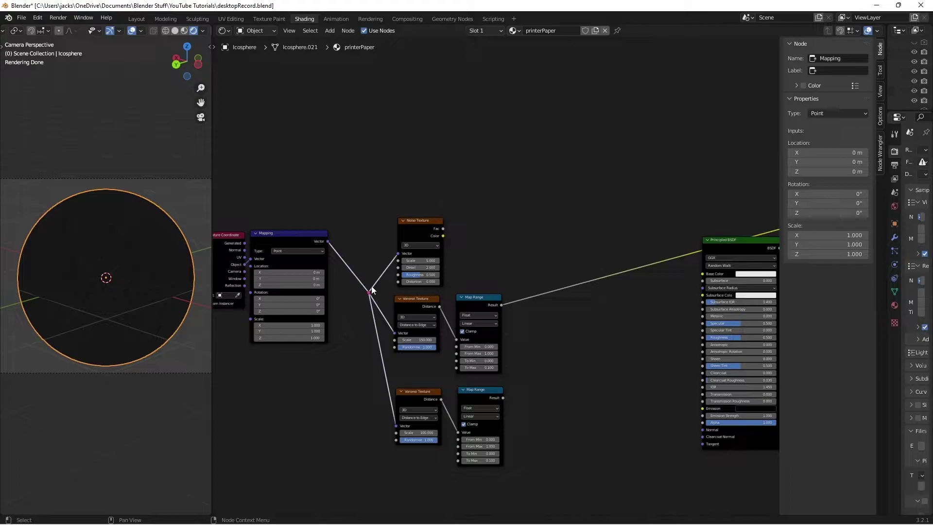
pyautogui.moveTo(371, 291); pyautogui.dragTo(367, 330)
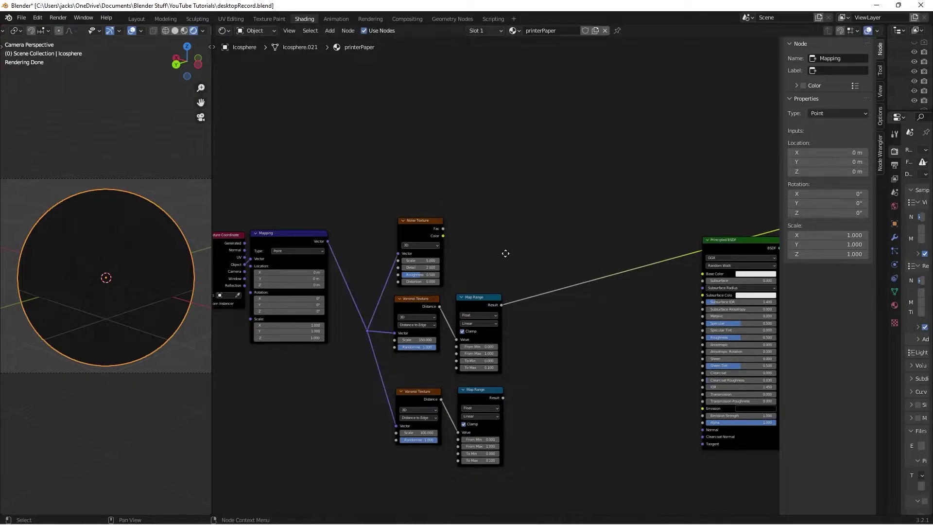
# Preview the Noise Texture on the icosphere and set its Scale to 50 and Detail to 8
pyautogui.scroll(4, 433, 273)
pyautogui.keyDown('ctrl'); pyautogui.keyDown('shift'); pyautogui.click(310, 225); pyautogui.keyUp('shift'); pyautogui.keyUp('ctrl')
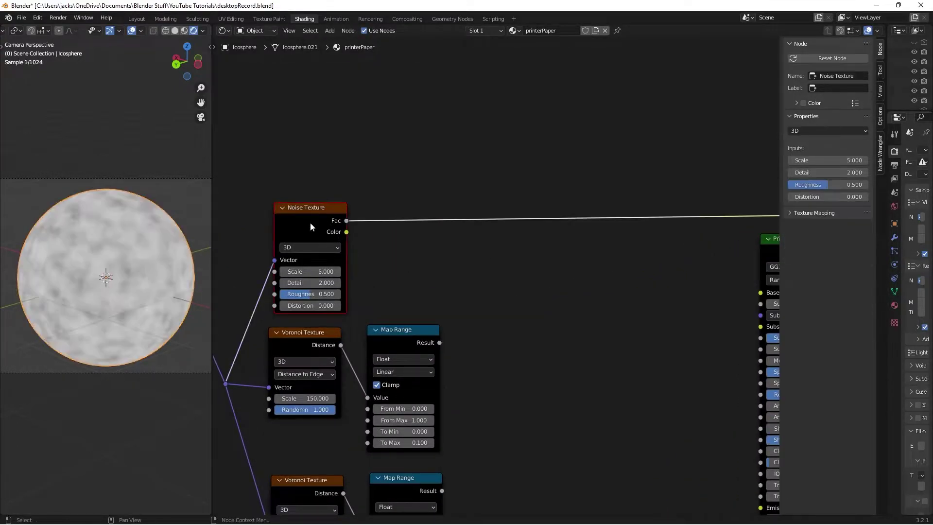
pyautogui.scroll(3, 413, 281)
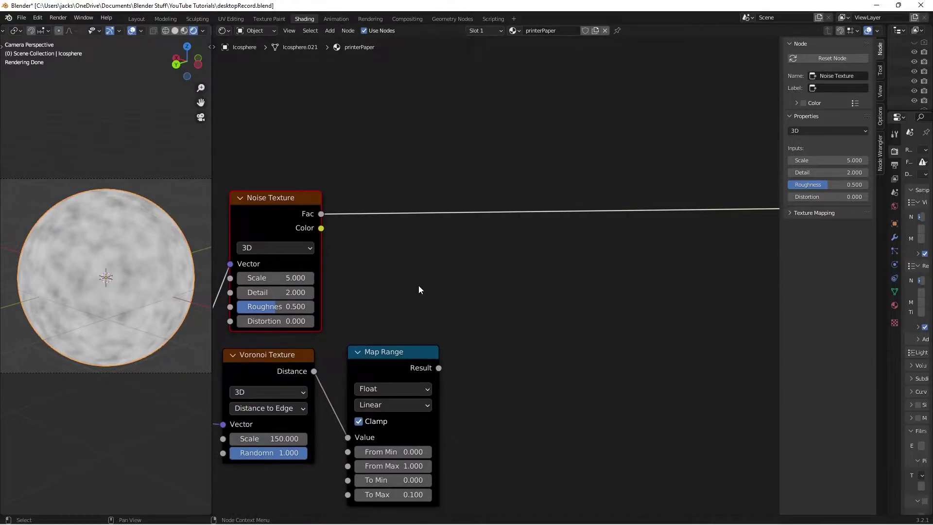
pyautogui.click(277, 281)
pyautogui.write('50')
pyautogui.press('Return')
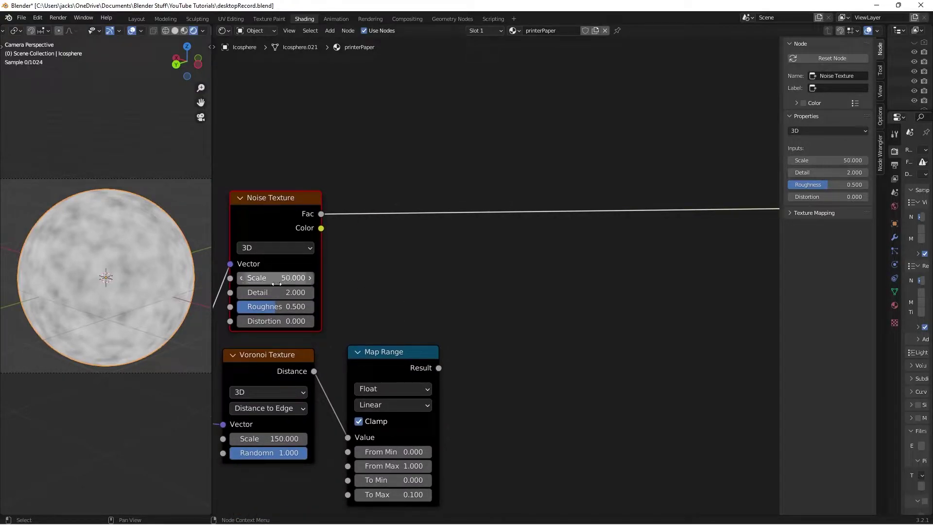
pyautogui.click(278, 292)
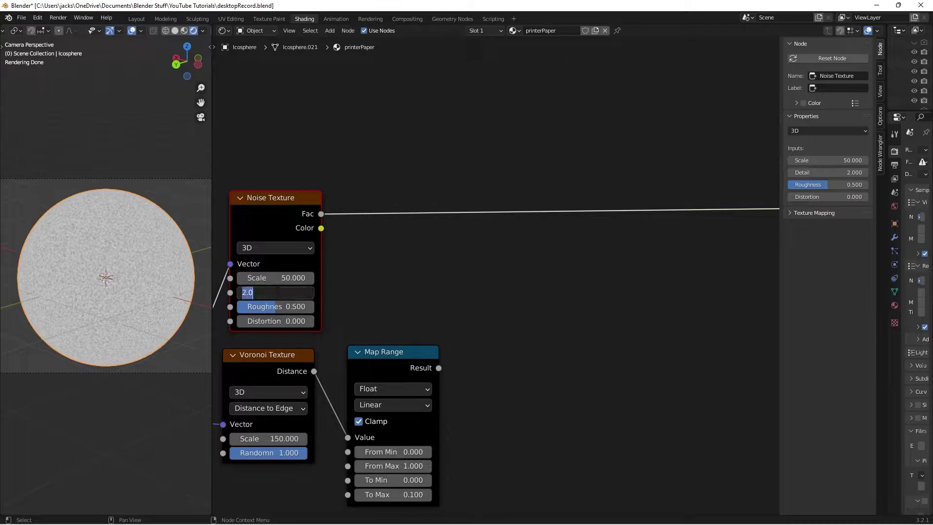
pyautogui.write('8')
pyautogui.press('Return')
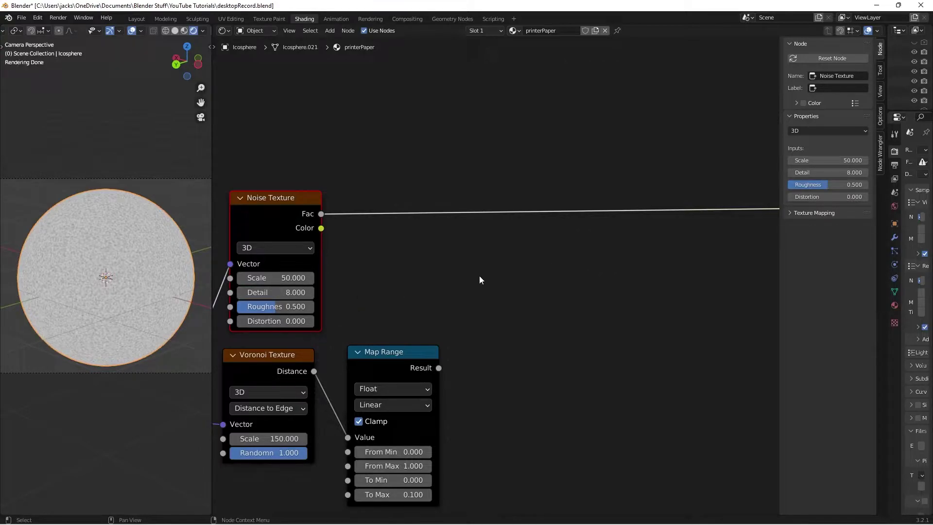
# Insert a Map Range node on the Noise Texture's Fac output link
pyautogui.hotkey('shift', 'a')
pyautogui.write('ra')
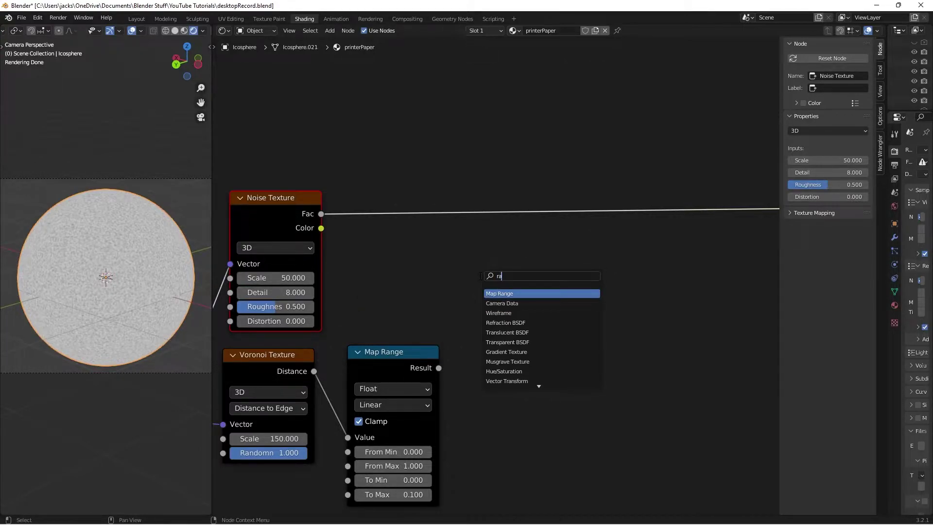
pyautogui.press('Return')
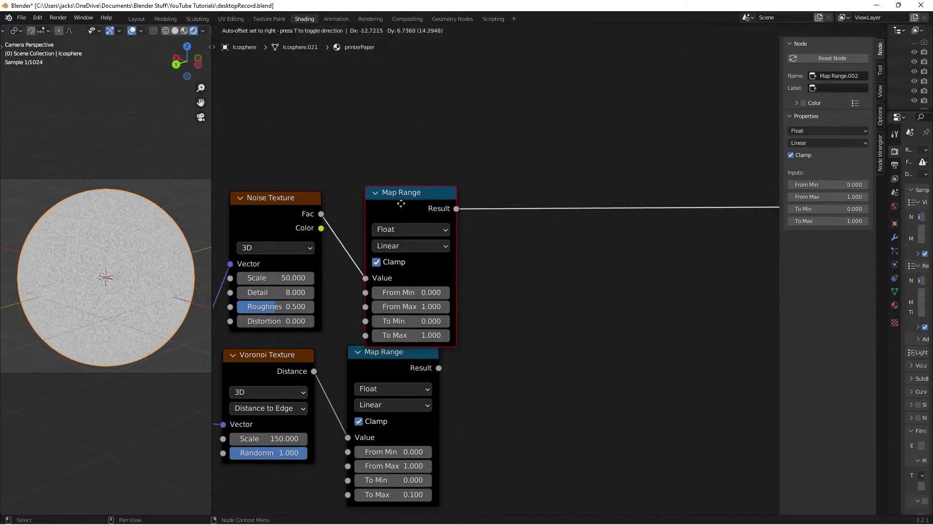
pyautogui.click(358, 178)
# Set the noise Map Range's From Min to 0.4 and From Max to 0.6, align the node and save the file
pyautogui.scroll(2, 506, 293)
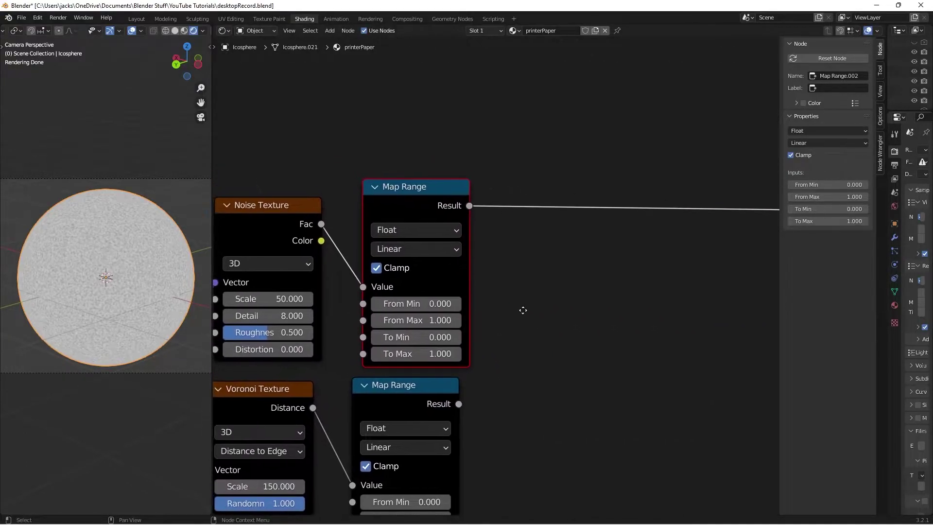
pyautogui.click(413, 302)
pyautogui.write('0.')
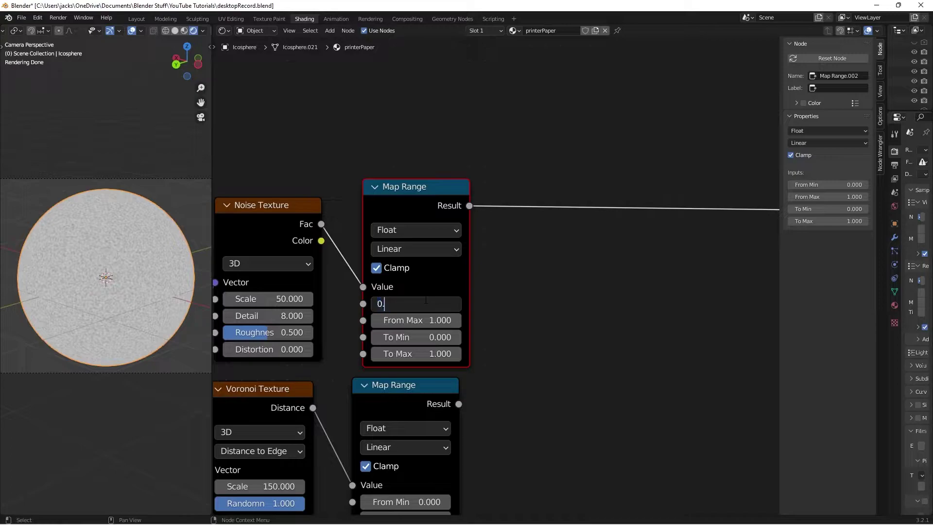
pyautogui.write('4')
pyautogui.press('Return')
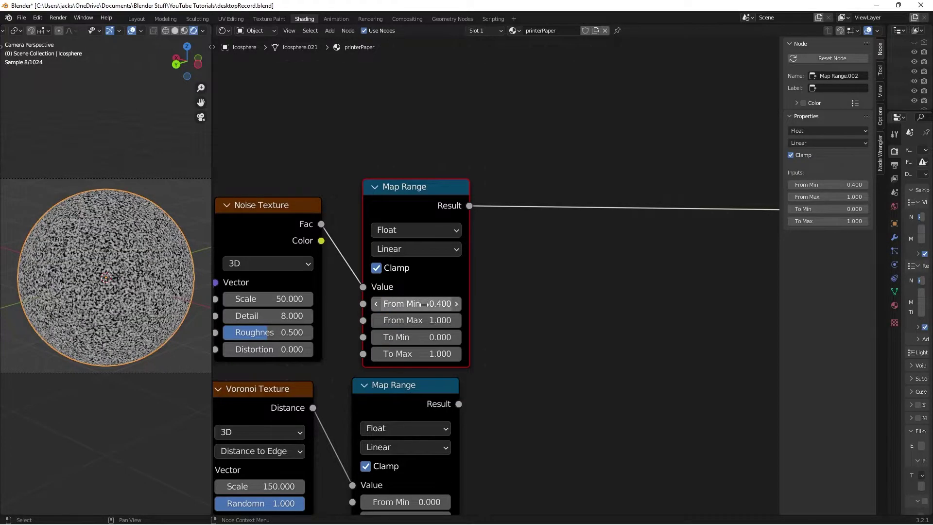
pyautogui.click(432, 321)
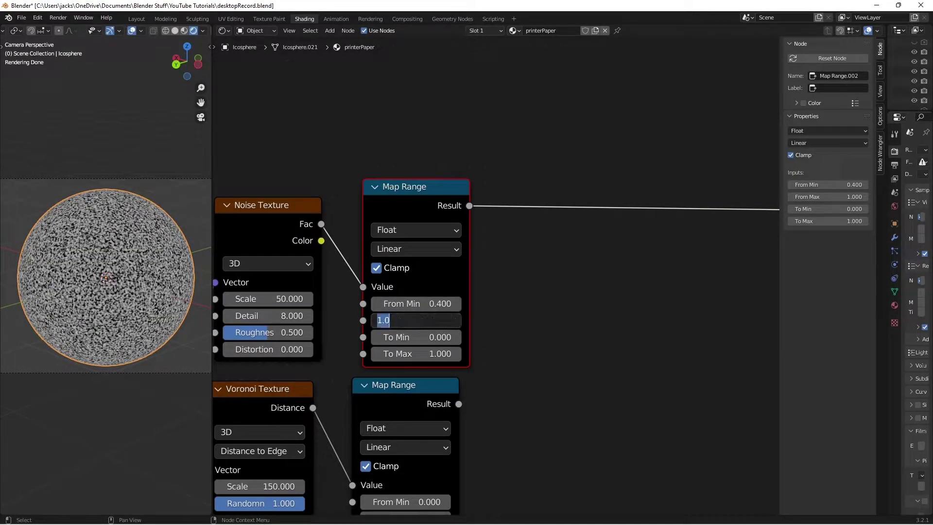
pyautogui.write('0.6')
pyautogui.press('Return')
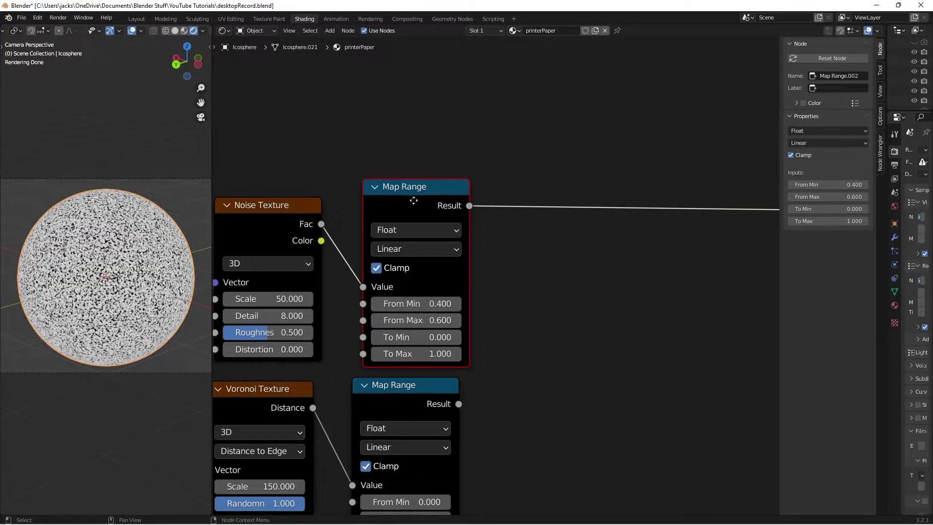
pyautogui.moveTo(412, 196); pyautogui.dragTo(403, 189)
pyautogui.click(560, 264)
pyautogui.hotkey('ctrl', 's')
# Add a Mix color node beside the Map Range nodes and connect the noise Map Range's Result to its Fac
pyautogui.scroll(-3, 578, 324)
pyautogui.moveTo(579, 324); pyautogui.dragTo(566, 251, button='middle')
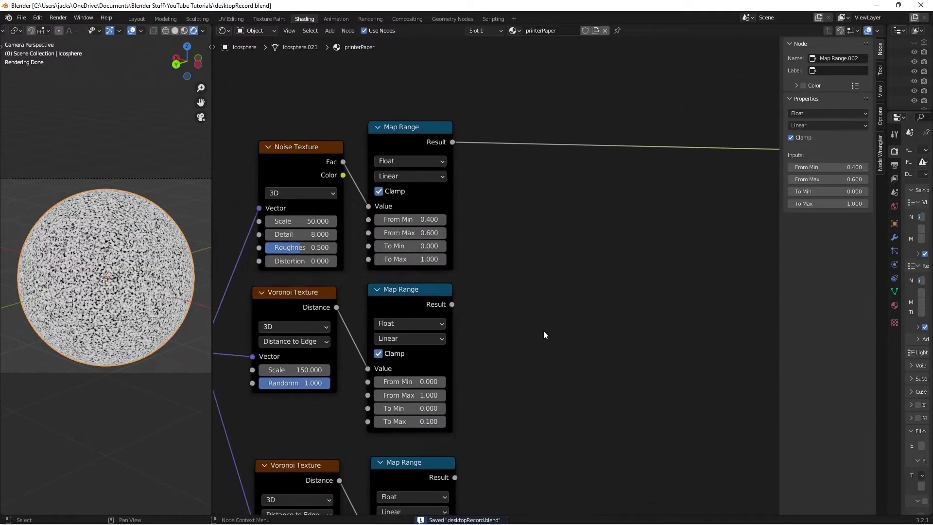
pyautogui.moveTo(605, 291); pyautogui.dragTo(553, 295, button='middle')
pyautogui.hotkey('shift', 'a')
pyautogui.click(553, 296)
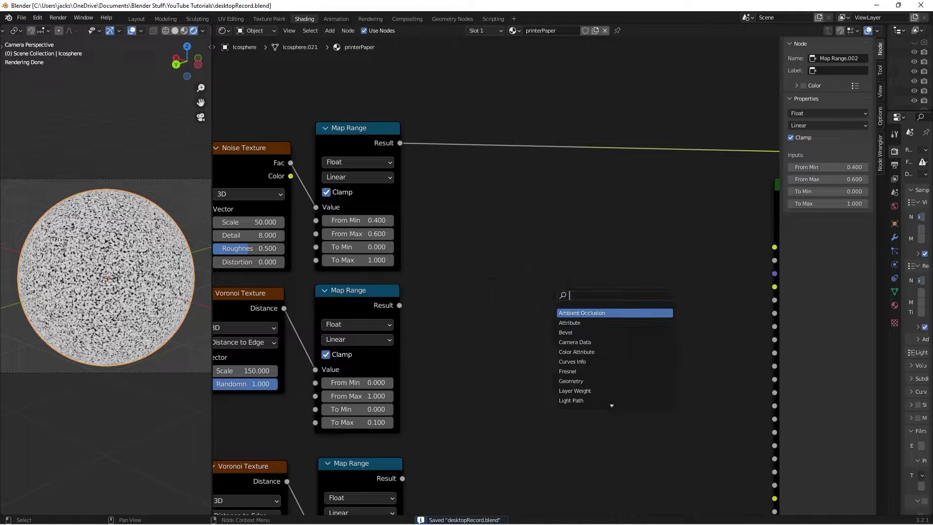
pyautogui.write('mix')
pyautogui.press('Return')
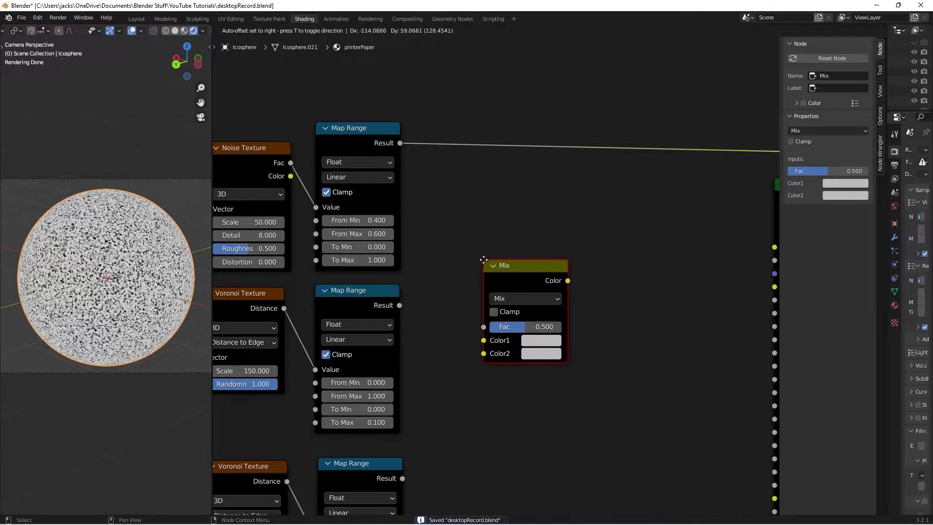
pyautogui.click(483, 260)
pyautogui.moveTo(399, 143); pyautogui.dragTo(486, 329)
pyautogui.moveTo(506, 274); pyautogui.dragTo(520, 282)
# Connect the upper Voronoi's Map Range to the Mix node's Color1 and the lower one to Color2, then preview the Mix output
pyautogui.scroll(-1, 517, 283)
pyautogui.moveTo(478, 369); pyautogui.dragTo(529, 307, button='middle')
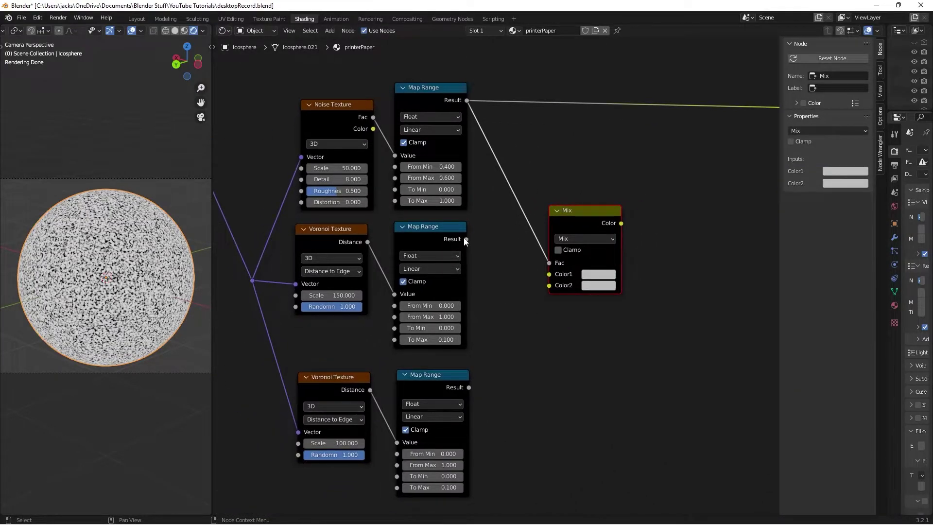
pyautogui.moveTo(466, 240); pyautogui.dragTo(549, 274)
pyautogui.moveTo(470, 382); pyautogui.dragTo(549, 286)
pyautogui.keyDown('ctrl'); pyautogui.keyDown('shift'); pyautogui.click(579, 218); pyautogui.keyUp('shift'); pyautogui.keyUp('ctrl')
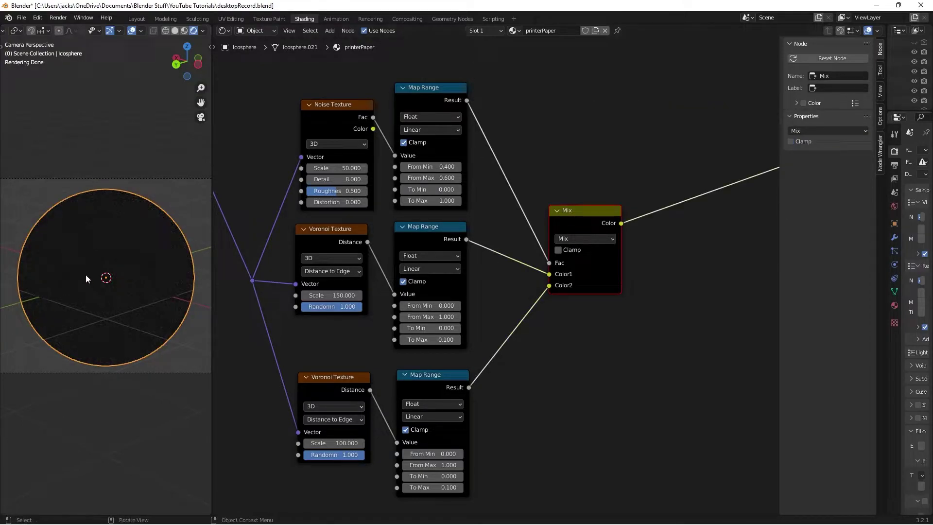
pyautogui.scroll(3, 89, 273)
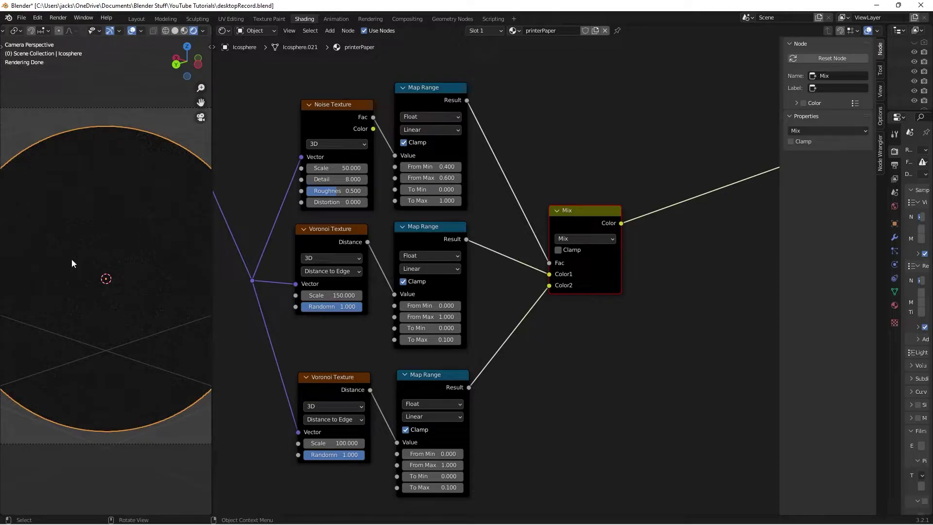
# Enable Clamp on the Mix node, move it closer to the Map Range nodes and save the file
pyautogui.moveTo(569, 251); pyautogui.dragTo(460, 278, button='middle')
pyautogui.click(459, 278)
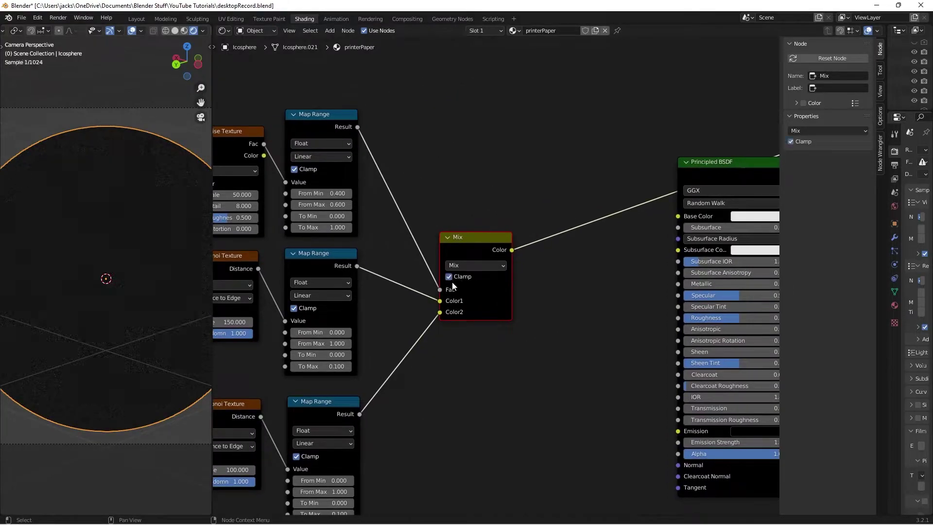
pyautogui.moveTo(456, 254); pyautogui.dragTo(422, 280)
pyautogui.click(491, 258)
pyautogui.scroll(-3, 497, 262)
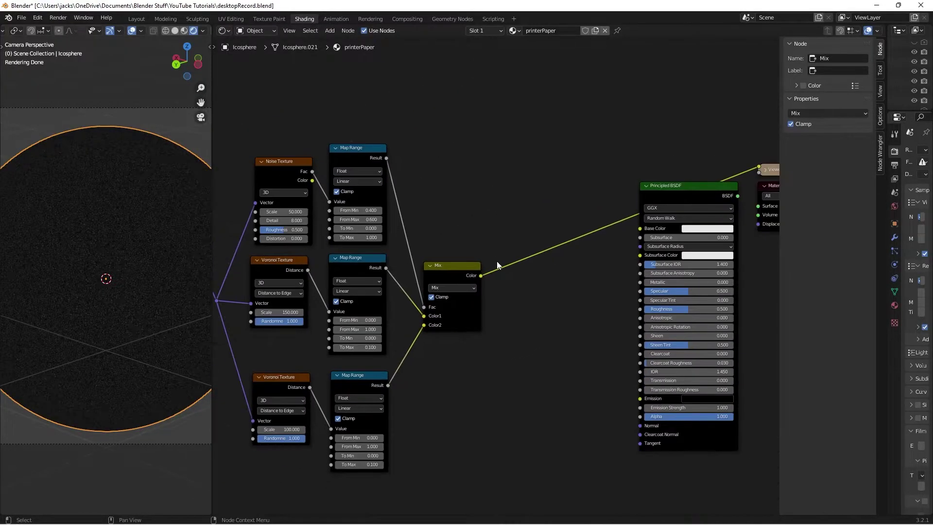
pyautogui.hotkey('ctrl', 's')
# Add a Bump node between the Mix node and the Principled BSDF
pyautogui.moveTo(496, 261); pyautogui.dragTo(401, 227, button='middle')
pyautogui.hotkey('shift', 'a')
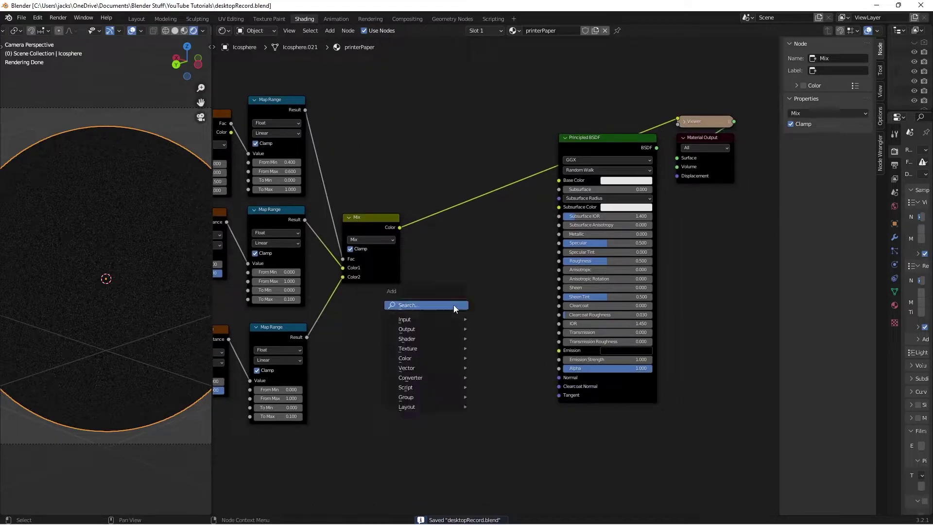
pyautogui.write('bump')
pyautogui.press('Return')
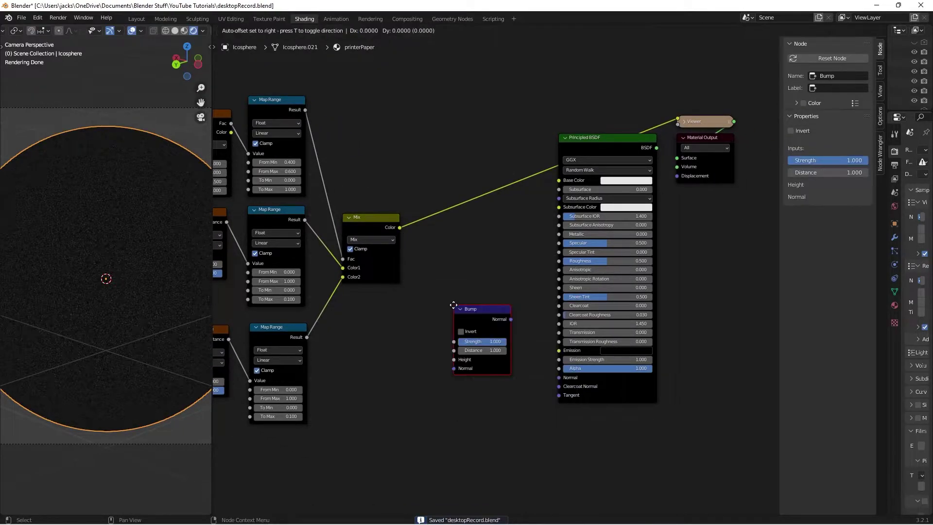
pyautogui.click(460, 317)
# Connect the Mix color to the Bump's Height and the Bump's Normal to the Principled BSDF's Normal, then save the file
pyautogui.scroll(2, 493, 270)
pyautogui.moveTo(373, 212); pyautogui.dragTo(450, 398)
pyautogui.moveTo(501, 364); pyautogui.dragTo(576, 404)
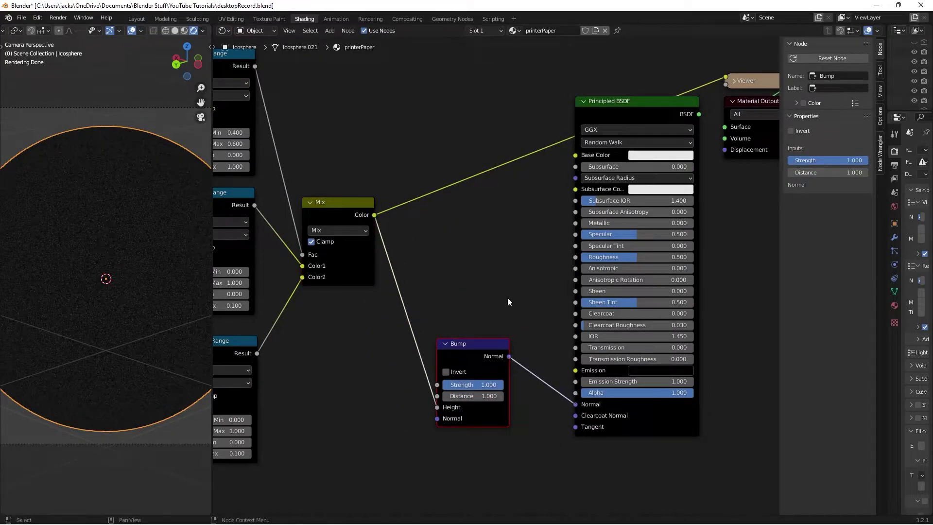
pyautogui.hotkey('ctrl', 's')
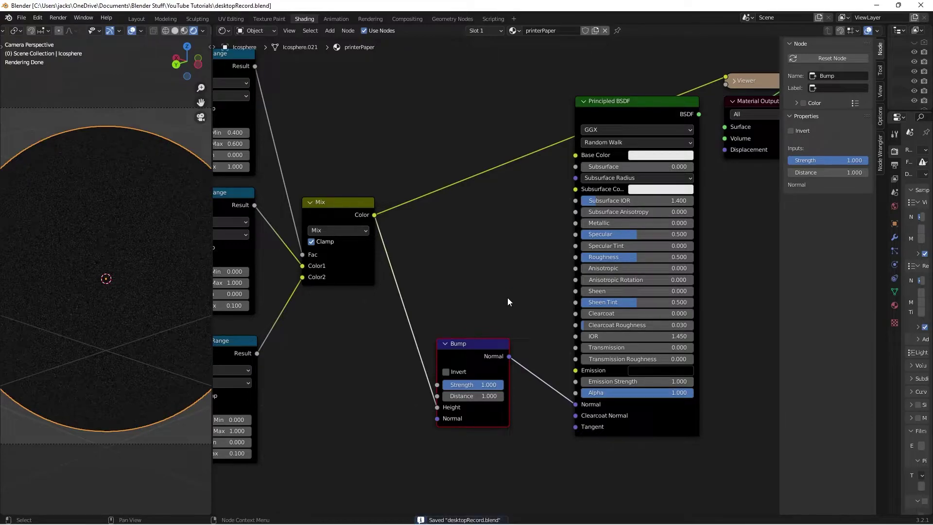
# Add a second Noise Texture node above the existing Noise Texture
pyautogui.scroll(-2, 499, 295)
pyautogui.moveTo(405, 184); pyautogui.dragTo(616, 372, button='middle')
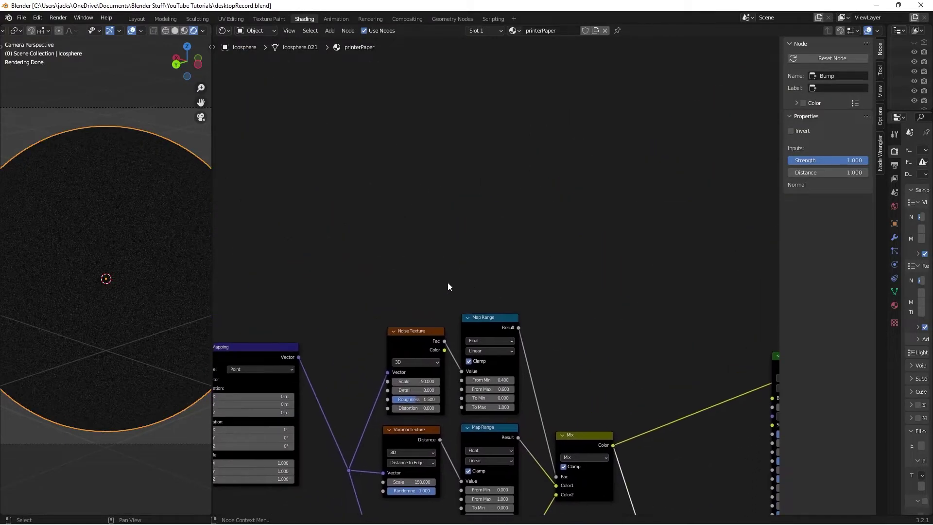
pyautogui.hotkey('shift', 'a')
pyautogui.write('noise')
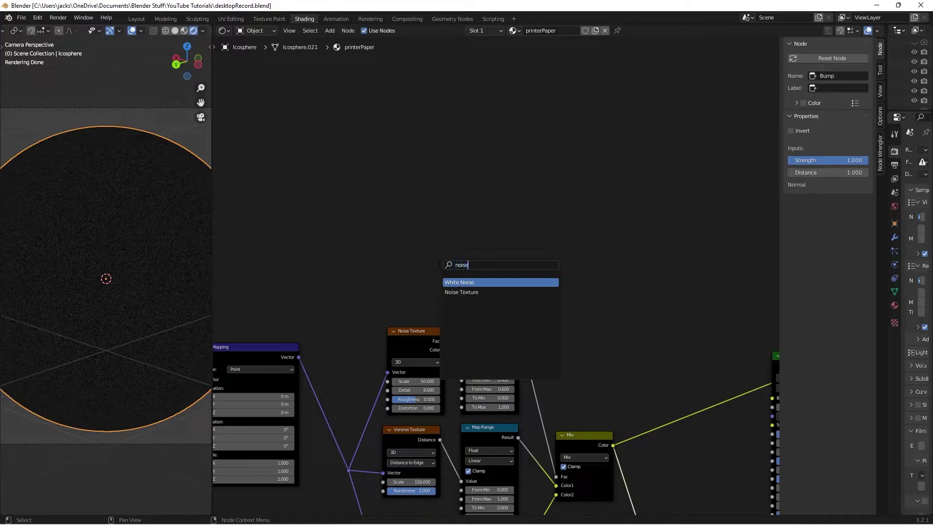
pyautogui.press('Down')
pyautogui.press('Return')
pyautogui.click(387, 189)
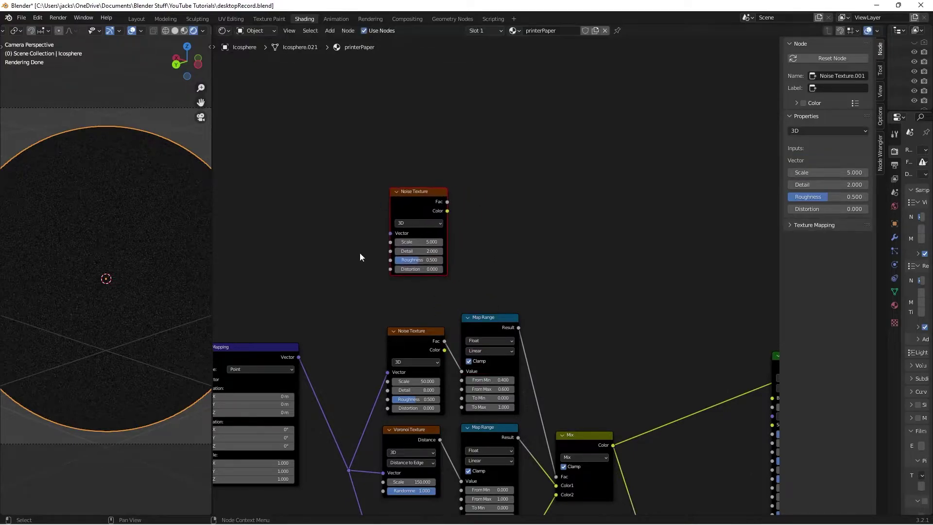
# Connect the Mapping node's Vector output to the upper Noise Texture and preview that texture through the Viewer
pyautogui.moveTo(299, 357); pyautogui.dragTo(390, 234)
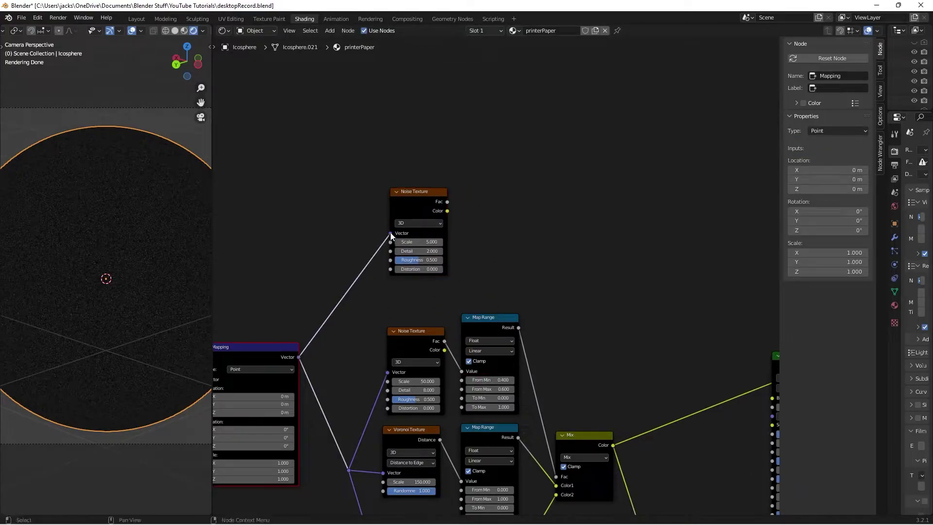
pyautogui.keyDown('ctrl'); pyautogui.keyDown('shift'); pyautogui.click(419, 211); pyautogui.keyUp('shift'); pyautogui.keyUp('ctrl')
pyautogui.moveTo(493, 184); pyautogui.dragTo(464, 251, button='middle')
pyautogui.scroll(4, 501, 253)
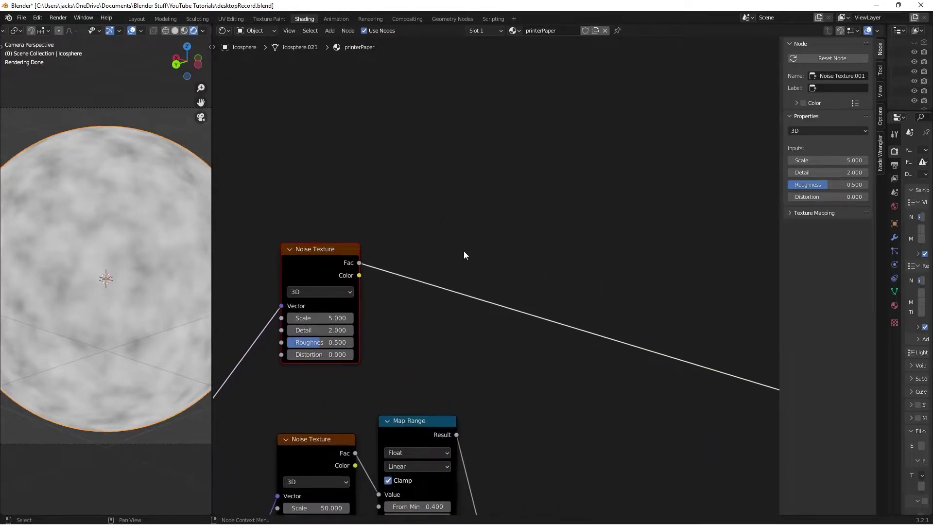
# Set the upper Noise Texture's Scale to 25 and Detail to 8
pyautogui.doubleClick(326, 319)
pyautogui.write('25')
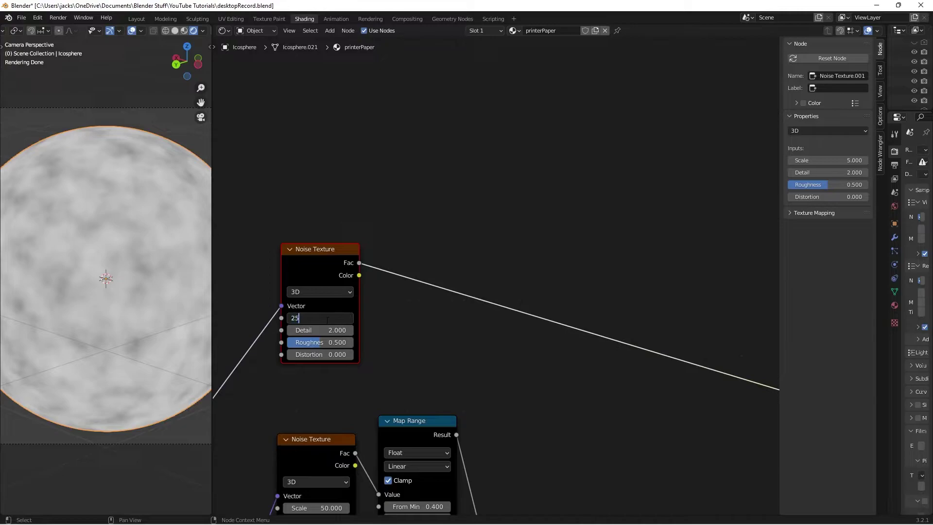
pyautogui.press('Return')
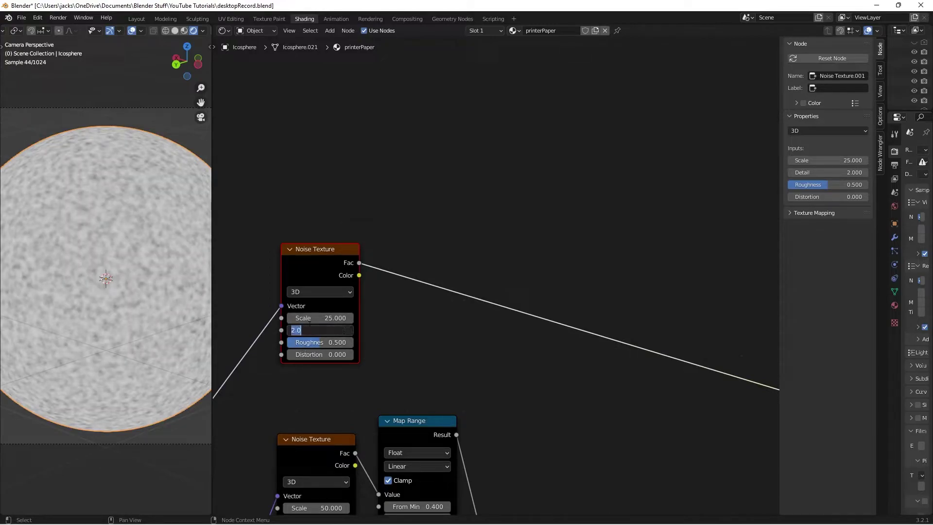
pyautogui.write('8')
pyautogui.press('Return')
# Insert a Map Range node on the link between the upper Noise Texture and the Viewer
pyautogui.hotkey('shift', 'a')
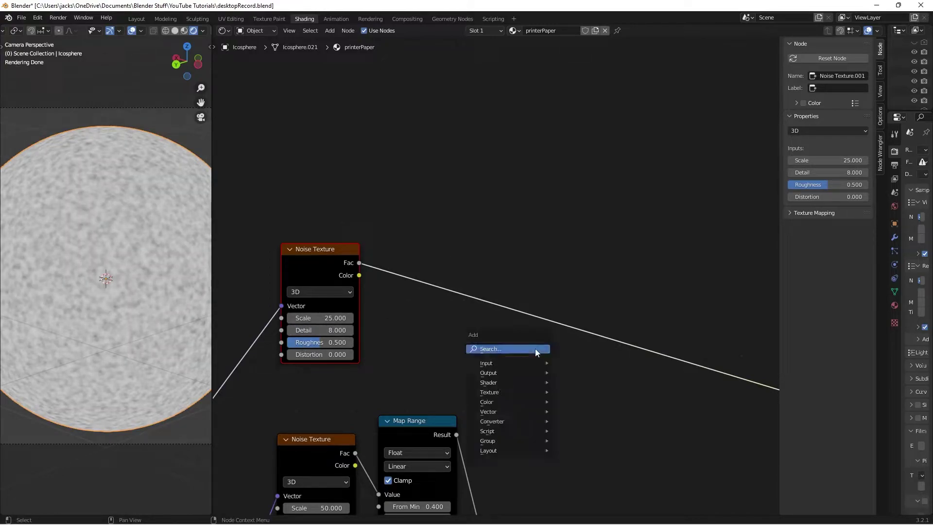
pyautogui.write('map')
pyautogui.press('Return')
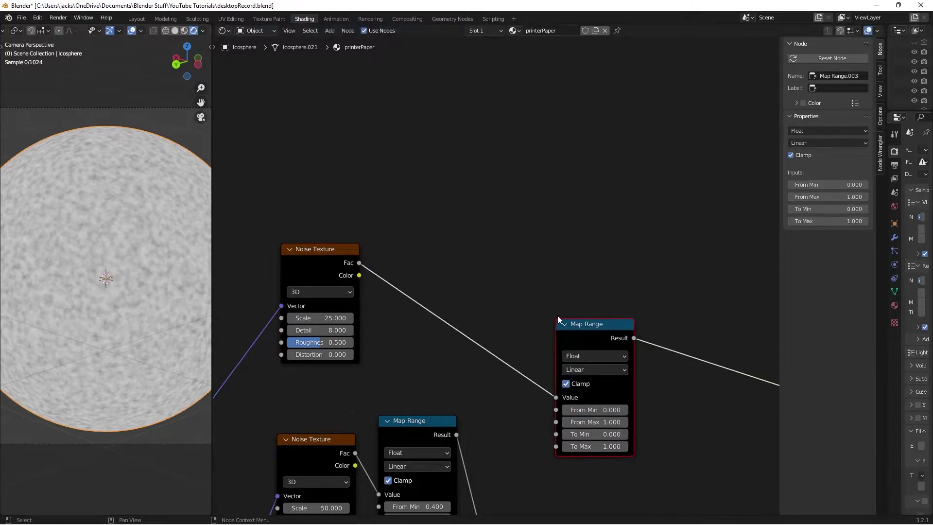
pyautogui.click(571, 308)
# Move the upper Noise Texture and its Map Range node together, farther above the lower node rows
pyautogui.scroll(1, 503, 325)
pyautogui.scroll(-2, 423, 258)
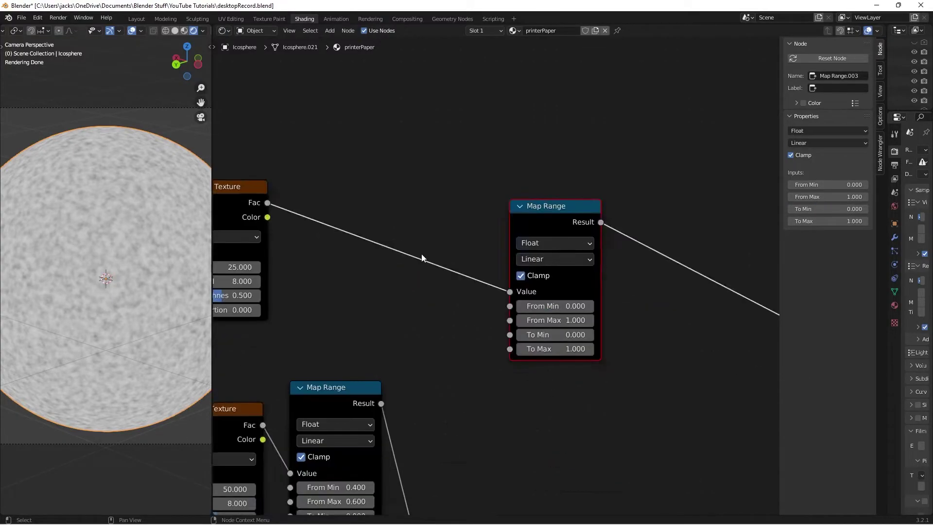
pyautogui.moveTo(300, 188); pyautogui.dragTo(568, 336)
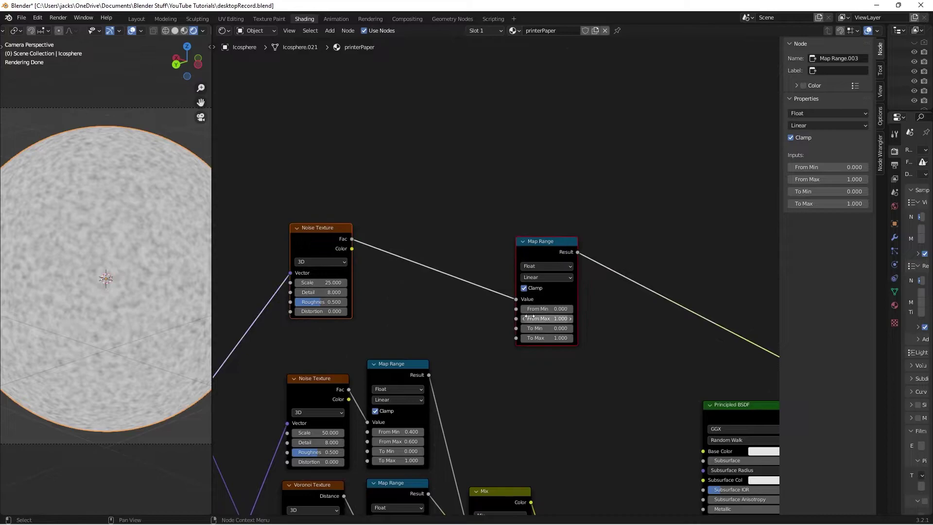
pyautogui.press('g')
pyautogui.click(536, 197)
# Add a Math node in Add mode between the upper Noise Texture and Map Range, and place a duplicate below it
pyautogui.moveTo(492, 206); pyautogui.dragTo(500, 249, button='middle')
pyautogui.scroll(1, 488, 250)
pyautogui.hotkey('shift', 'a')
pyautogui.write('sadd')
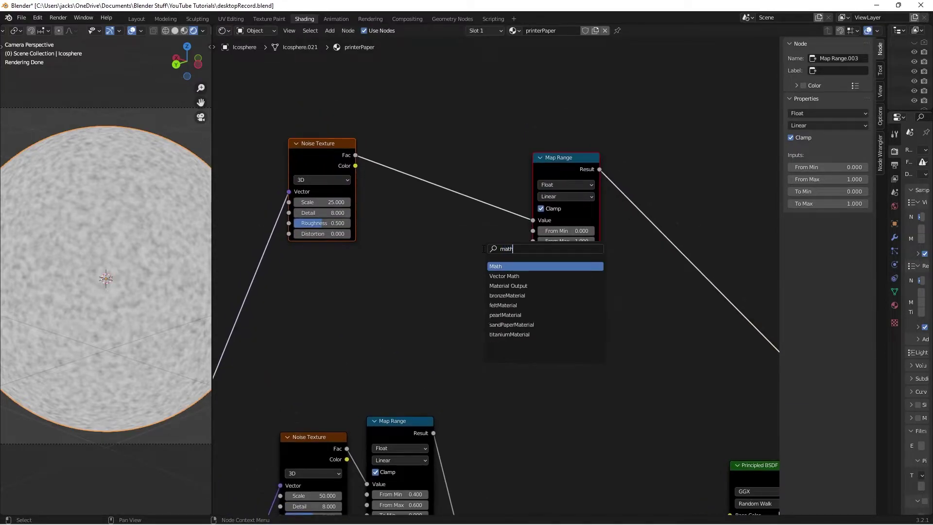
pyautogui.press('Return')
pyautogui.click(434, 271)
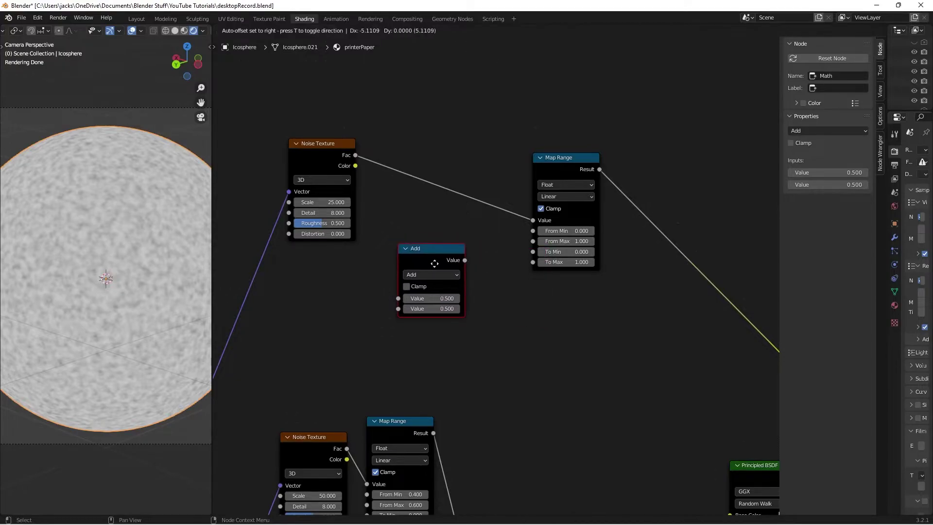
pyautogui.moveTo(427, 264); pyautogui.dragTo(419, 251)
pyautogui.hotkey('shift', 'd')
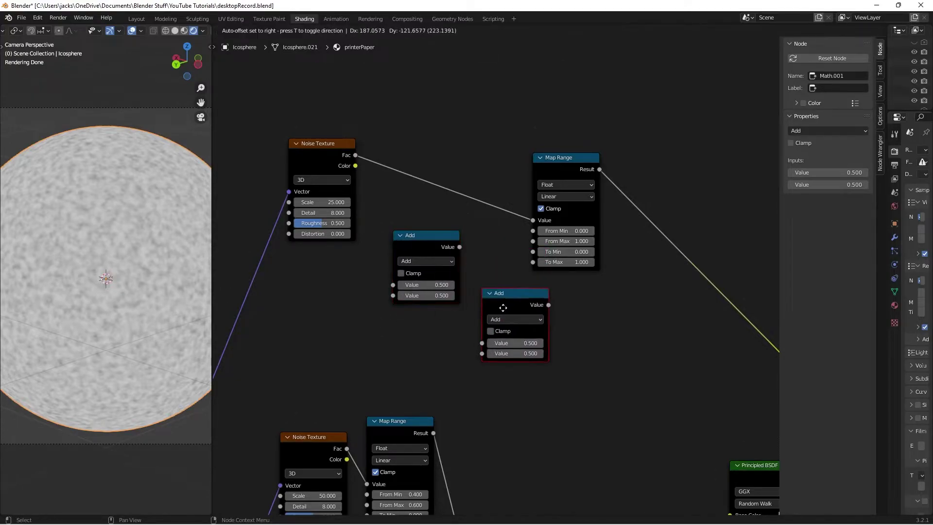
pyautogui.click(443, 321)
# Set both values of each of the two Add nodes to 0
pyautogui.moveTo(479, 275); pyautogui.dragTo(494, 303, button='middle')
pyautogui.scroll(1, 495, 305)
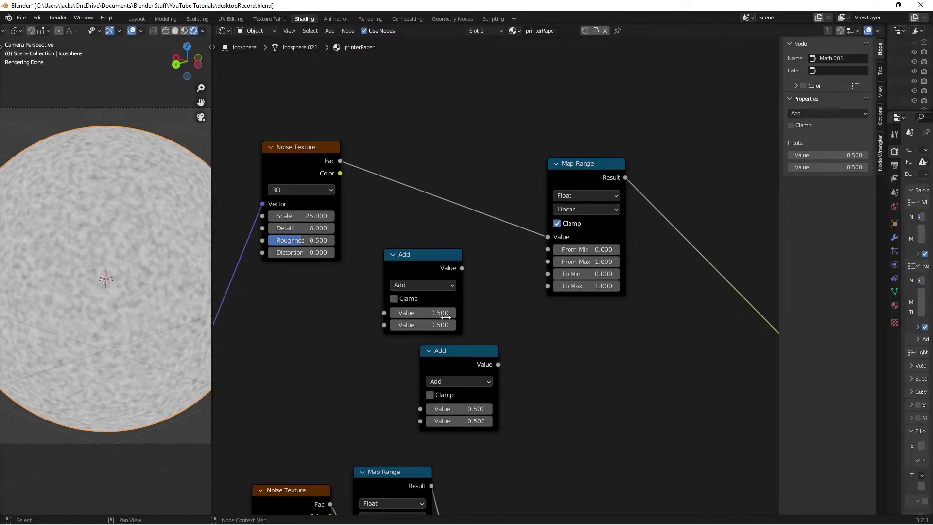
pyautogui.moveTo(435, 313); pyautogui.dragTo(435, 324)
pyautogui.write('0')
pyautogui.press('Return')
pyautogui.moveTo(457, 408); pyautogui.dragTo(457, 421)
pyautogui.write('0')
pyautogui.press('Return')
# Connect the upper Add node to the Map Range's From Min and the lower one to From Max, and stack the Add nodes
pyautogui.moveTo(529, 278); pyautogui.dragTo(498, 285, button='middle')
pyautogui.moveTo(430, 276); pyautogui.dragTo(516, 258)
pyautogui.moveTo(466, 373); pyautogui.dragTo(516, 270)
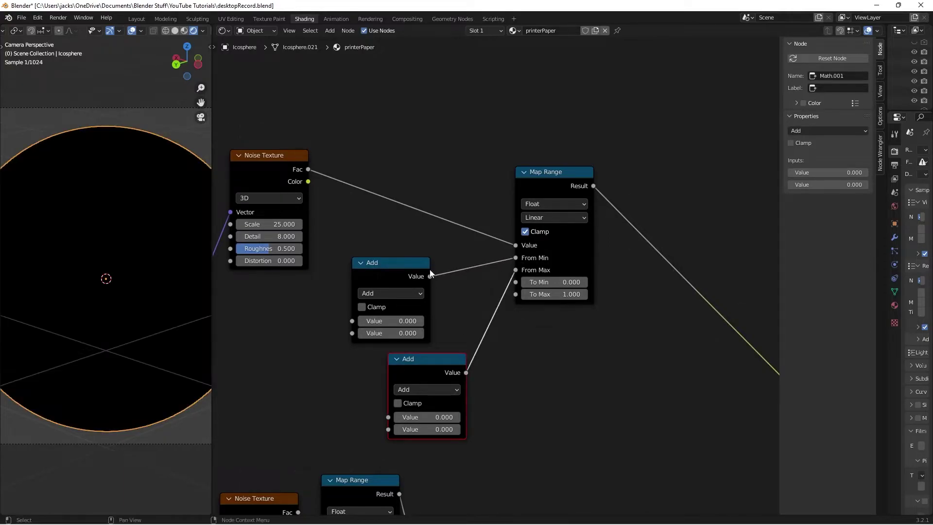
pyautogui.moveTo(380, 264); pyautogui.dragTo(390, 268)
pyautogui.moveTo(413, 358); pyautogui.dragTo(392, 364)
# Set the second value to 0.015 on the upper Add node and 0.35 on the lower one
pyautogui.click(402, 338)
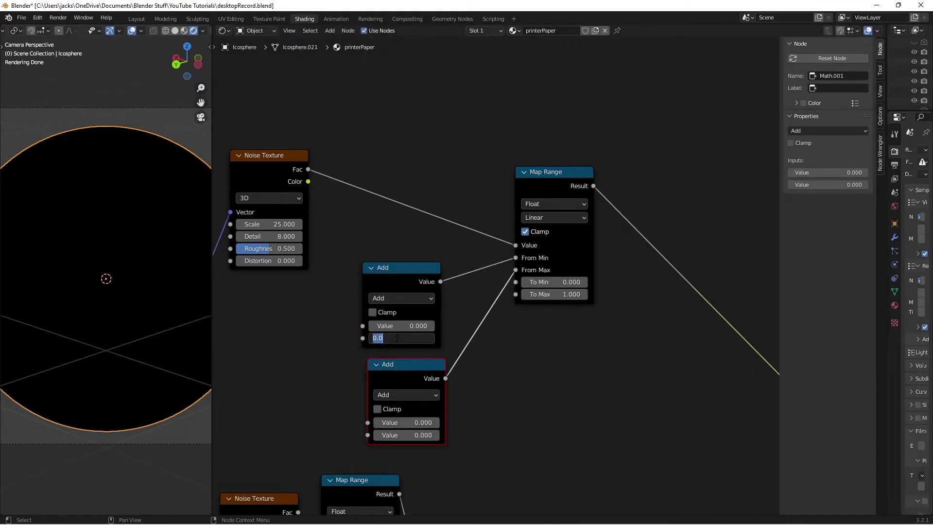
pyautogui.write('0.015')
pyautogui.press('Return')
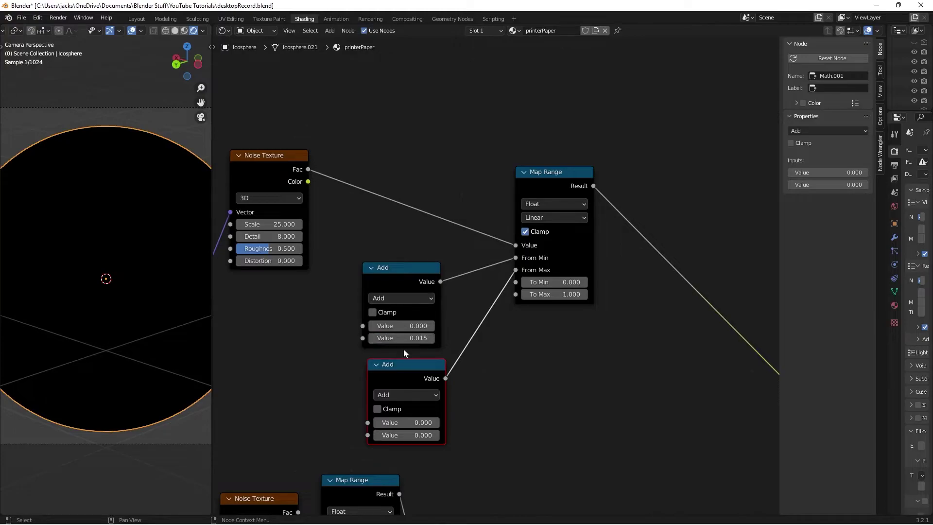
pyautogui.click(423, 435)
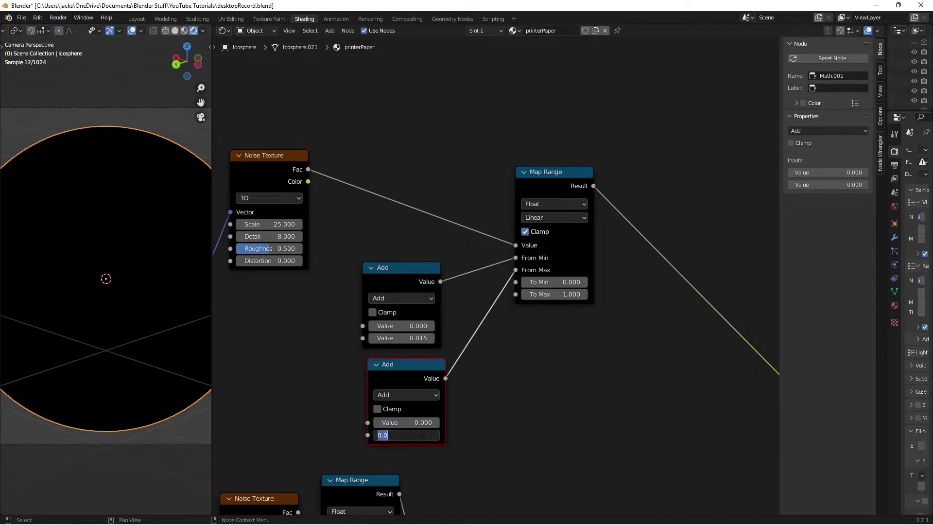
pyautogui.write('0.35')
pyautogui.press('Return')
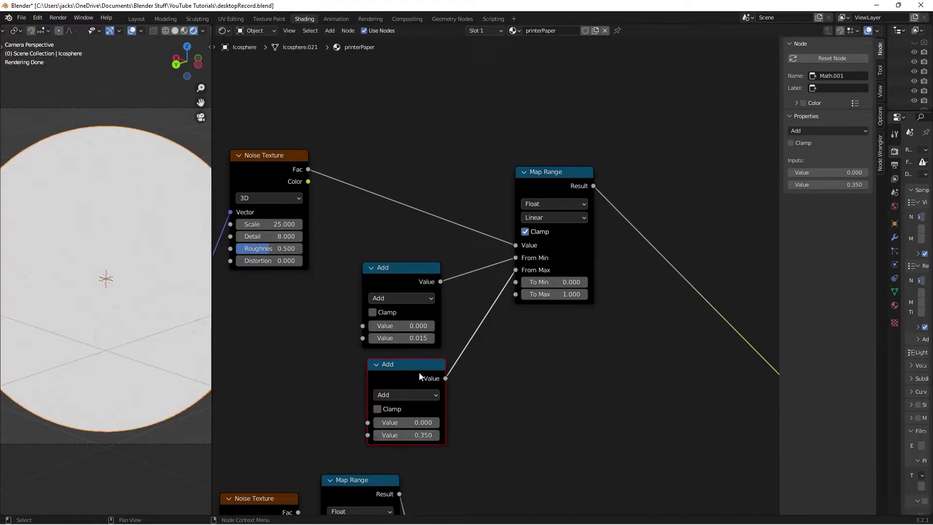
# Align the lower Add node directly beneath the upper one and save the file
pyautogui.moveTo(419, 371); pyautogui.dragTo(408, 366)
pyautogui.click(506, 396)
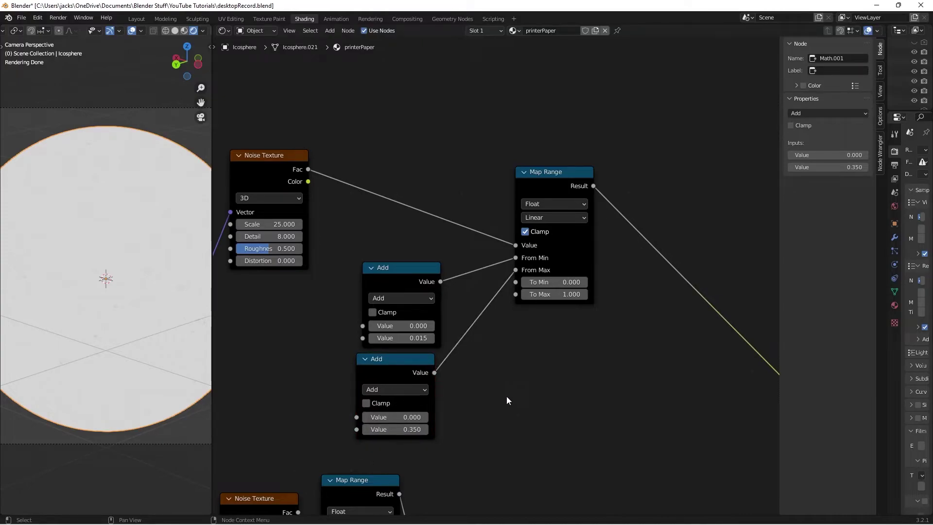
pyautogui.hotkey('ctrl', 's')
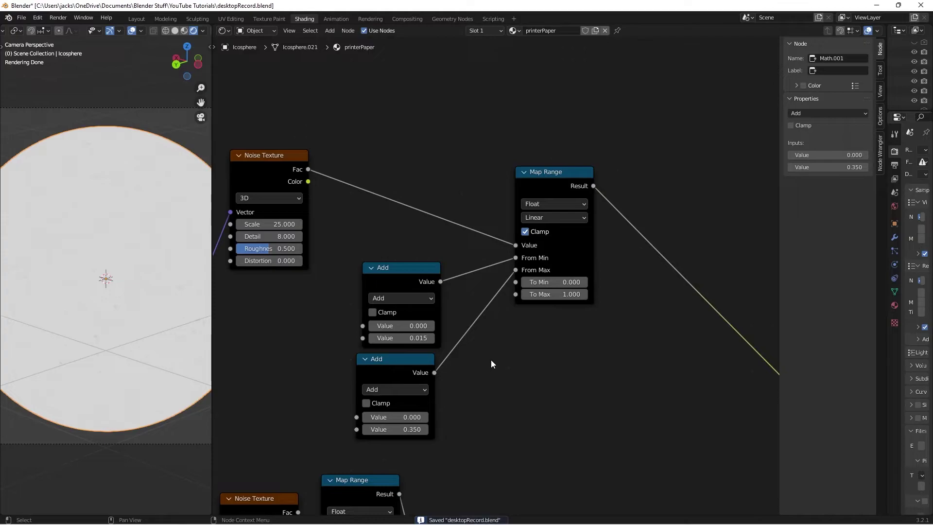
pyautogui.moveTo(491, 361); pyautogui.dragTo(523, 367, button='middle')
pyautogui.moveTo(420, 378); pyautogui.dragTo(425, 378)
pyautogui.click(425, 377)
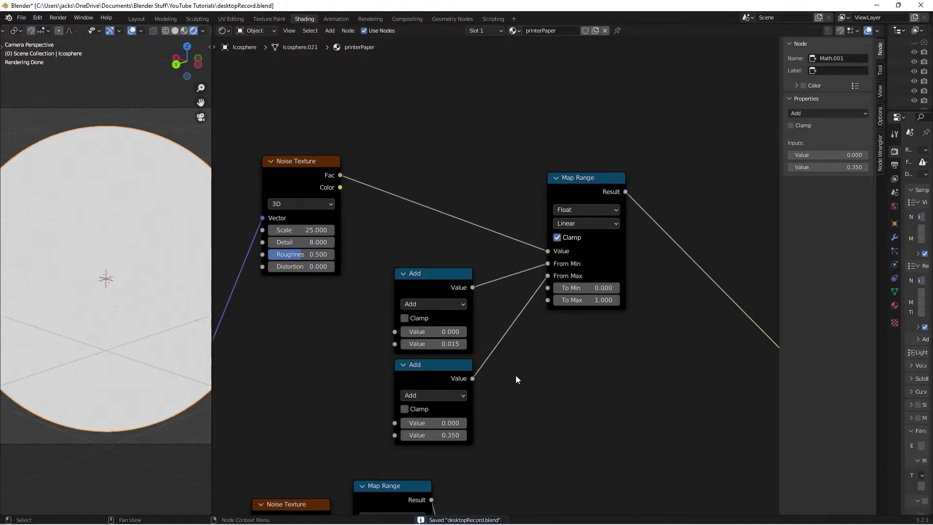
# Add a Value node beside the two Add nodes and connect it to the first value input of both
pyautogui.keyDown('ctrl'); pyautogui.hscroll(-1, 515, 375); pyautogui.keyUp('ctrl')
pyautogui.hotkey('shift', 'a')
pyautogui.click(515, 375)
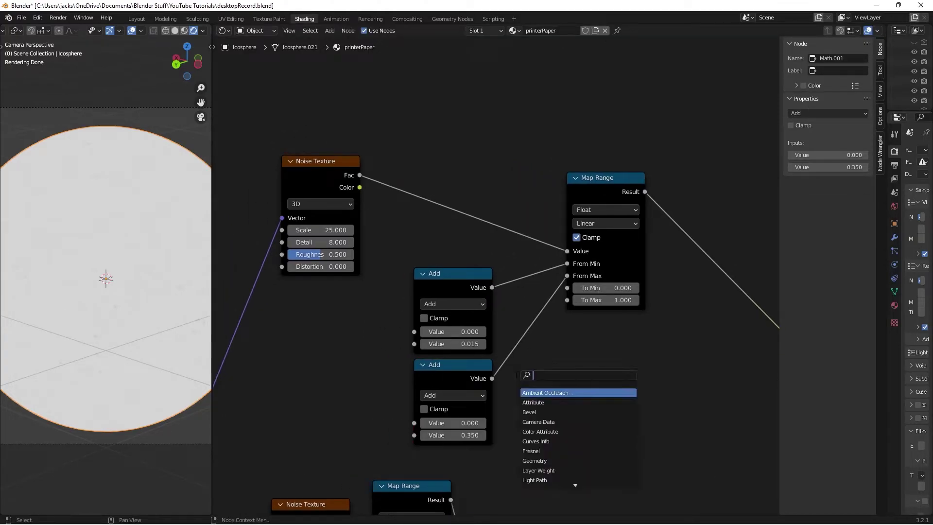
pyautogui.write('val')
pyautogui.press('Return')
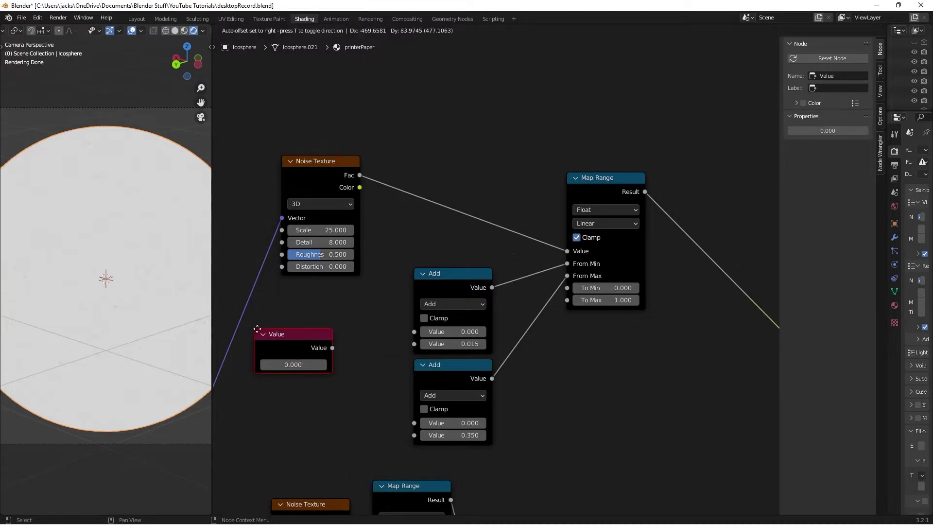
pyautogui.click(269, 340)
pyautogui.moveTo(346, 359); pyautogui.dragTo(414, 423)
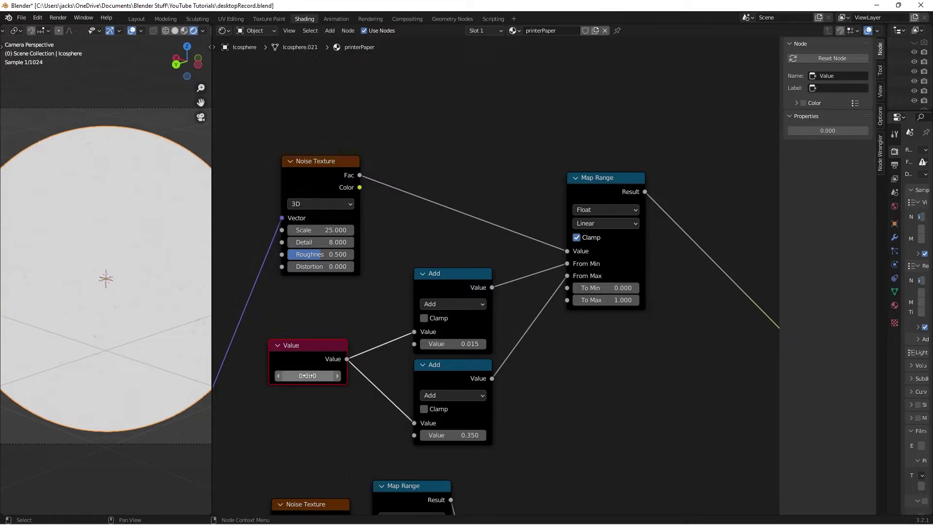
# Test the Value node at 0.2 and -0.1 and return it to 0
pyautogui.click(336, 376)
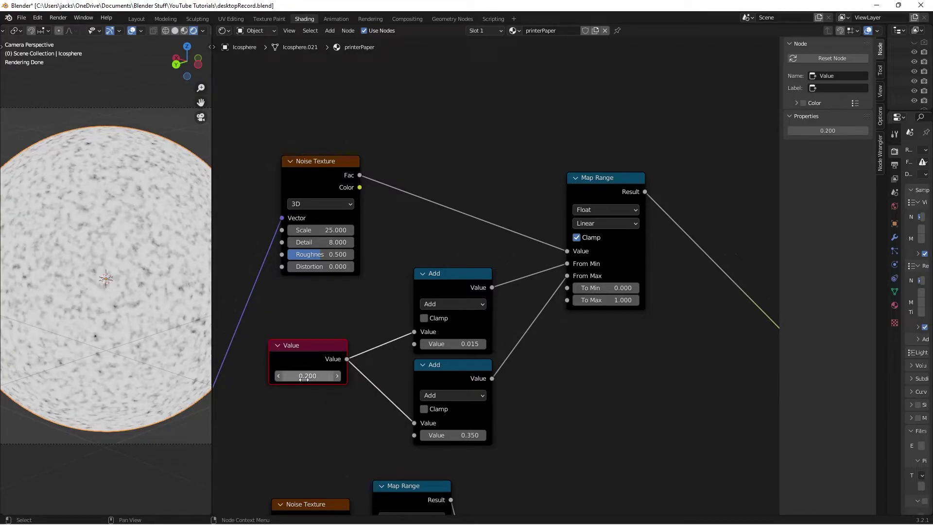
pyautogui.click(278, 376)
pyautogui.click(278, 376)
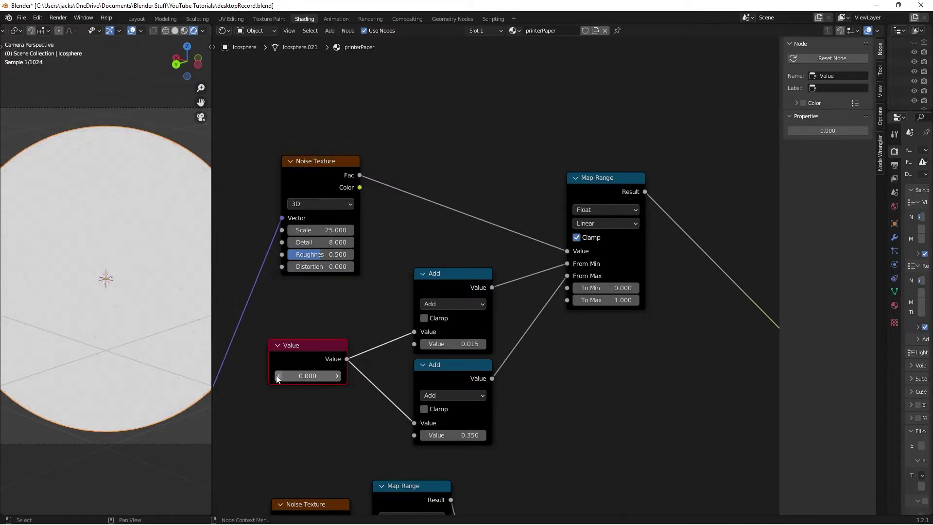
pyautogui.click(336, 378)
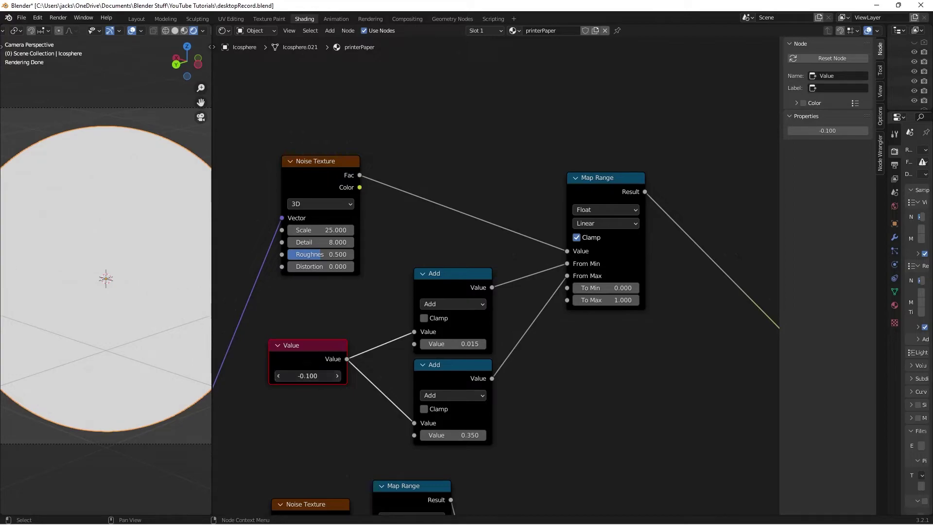
# Add a Mix node near the Principled BSDF and connect the upper Map Range's Result to its Fac
pyautogui.moveTo(623, 418); pyautogui.dragTo(437, 330, button='middle')
pyautogui.scroll(-1, 627, 417)
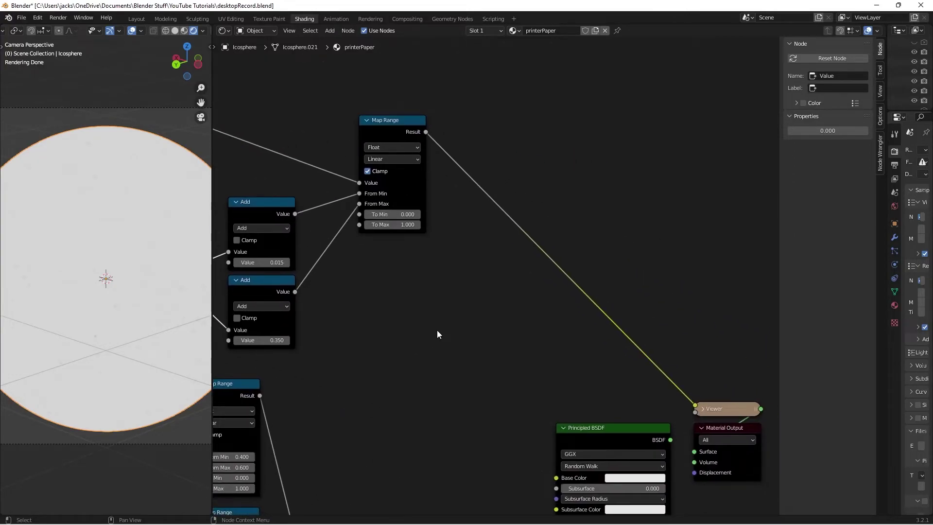
pyautogui.hotkey('shift', 'a')
pyautogui.write('mix')
pyautogui.press('Return')
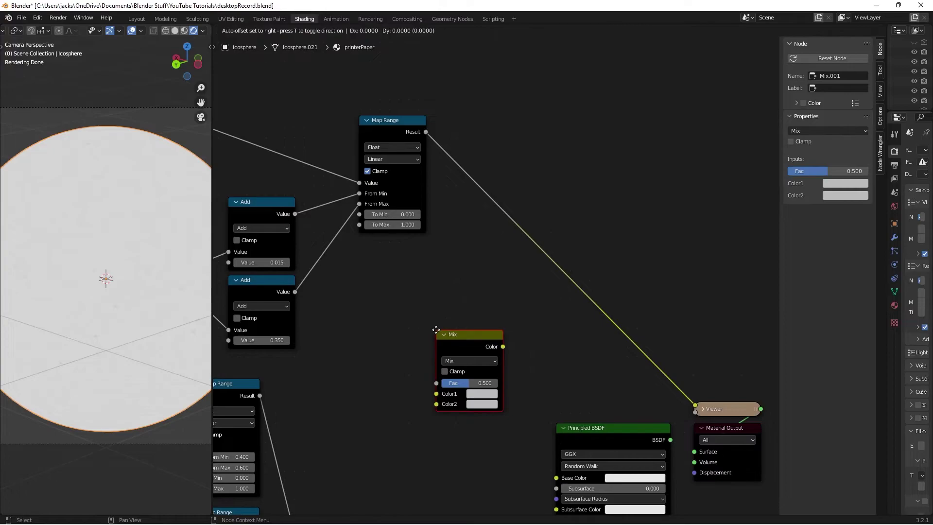
pyautogui.click(439, 329)
pyautogui.moveTo(413, 133); pyautogui.dragTo(463, 340)
pyautogui.click(468, 335)
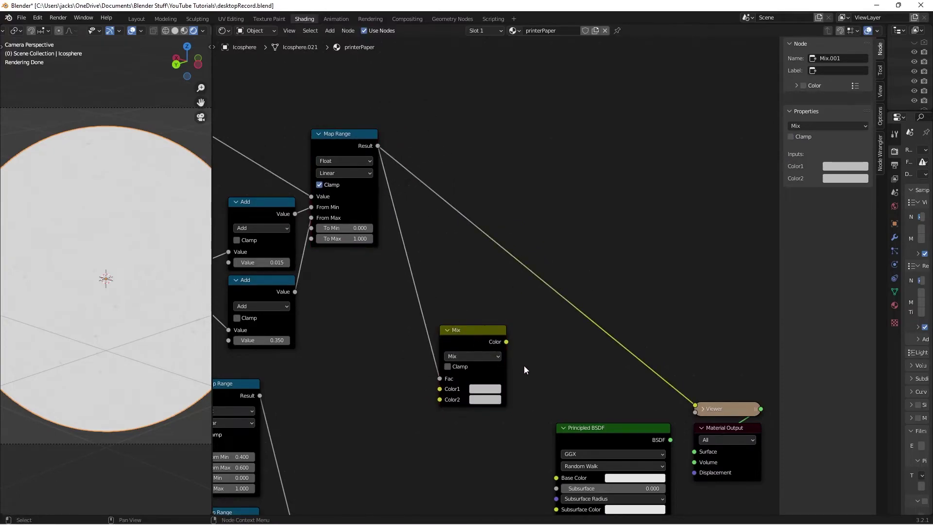
# Set the new Mix node's Color1 to hex 8E8E91
pyautogui.scroll(2, 524, 365)
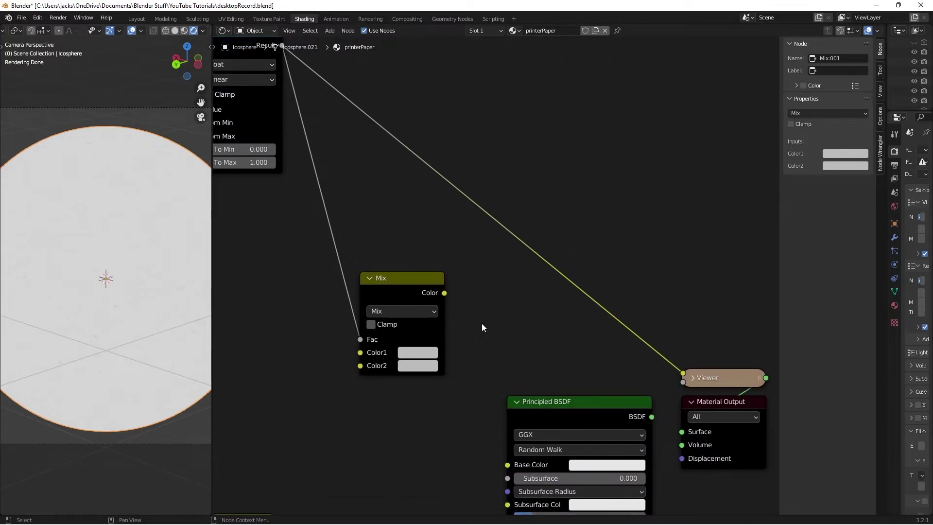
pyautogui.click(417, 351)
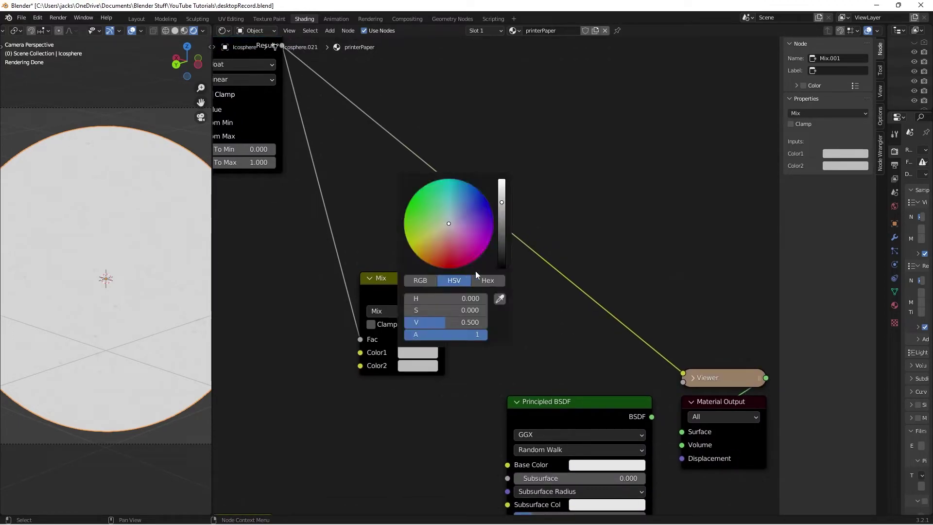
pyautogui.click(448, 299)
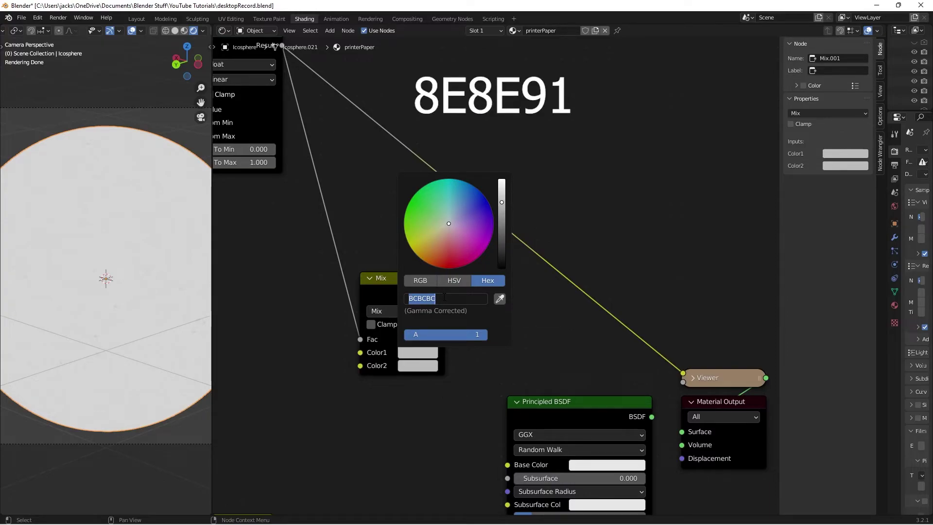
pyautogui.write('8E8E91')
pyautogui.press('Return')
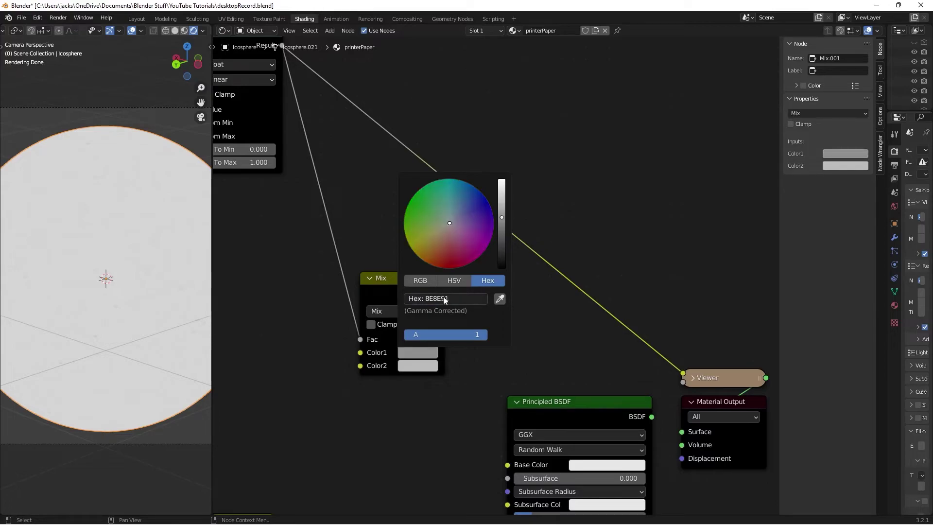
# Set the new Mix node's Color2 to hex F9FBFF
pyautogui.click(409, 367)
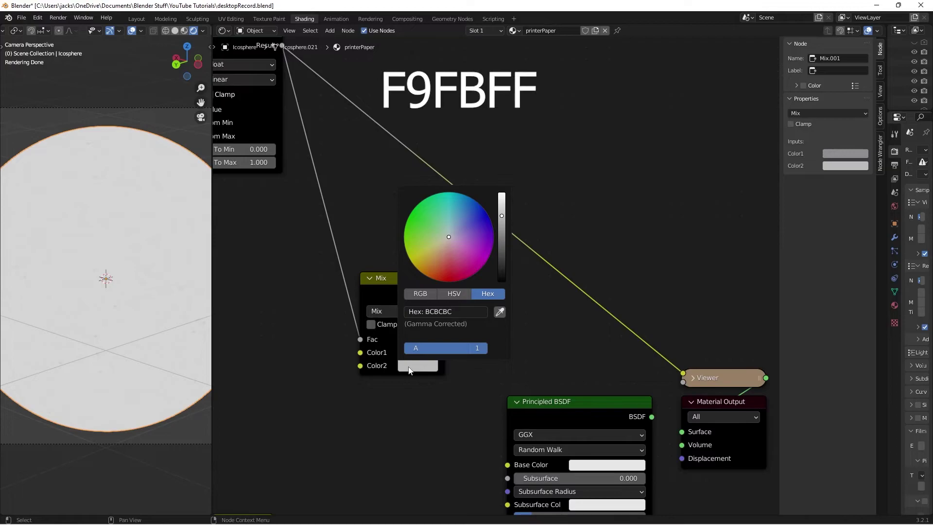
pyautogui.click(457, 315)
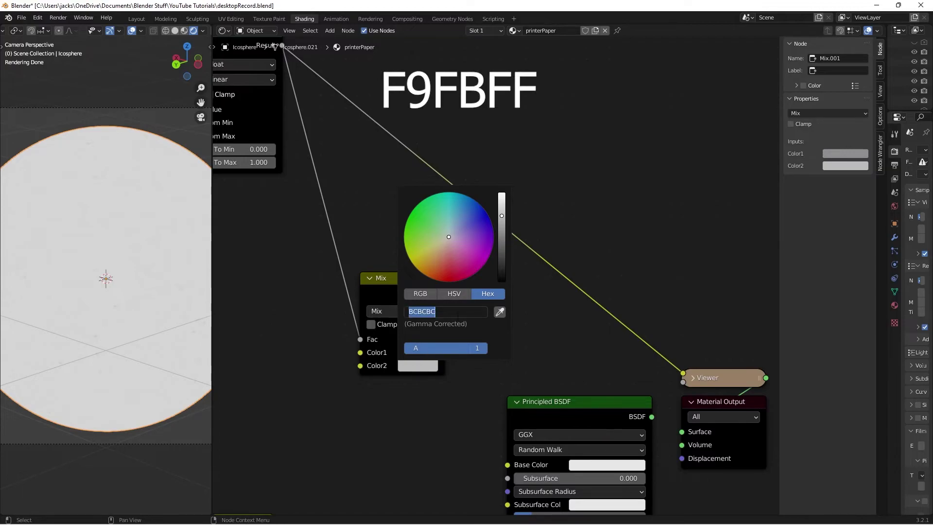
pyautogui.write('F9FBFF')
pyautogui.press('Return')
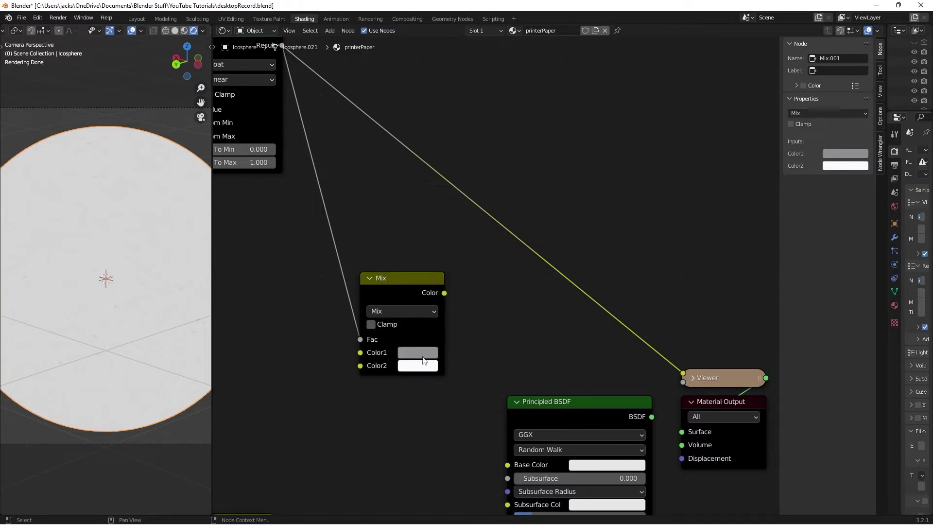
# Shift the new Mix node slightly and connect its Color output to the Principled BSDF's Base Color
pyautogui.moveTo(396, 296); pyautogui.dragTo(381, 294)
pyautogui.moveTo(462, 326); pyautogui.dragTo(483, 234, button='middle')
pyautogui.scroll(-4, 482, 234)
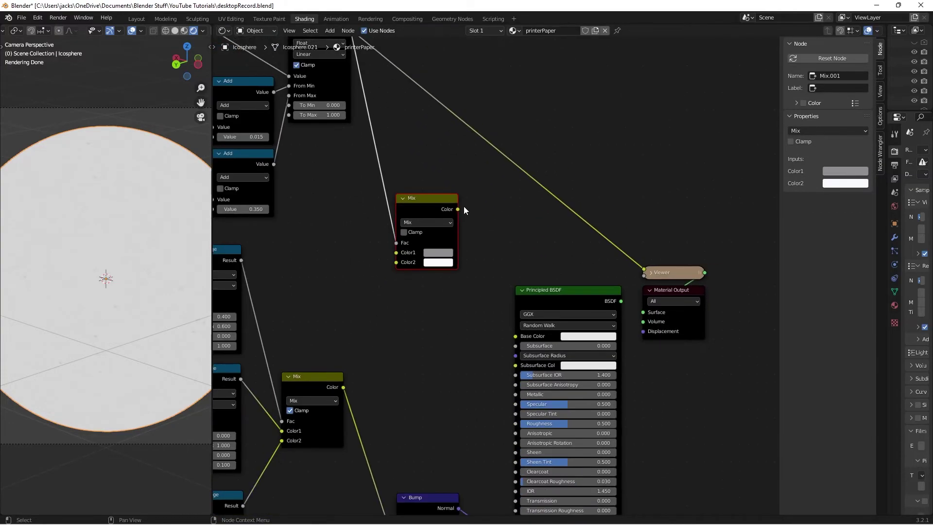
pyautogui.moveTo(457, 209); pyautogui.dragTo(515, 336)
# Set the Principled BSDF's Roughness to 0.95 and save the file
pyautogui.moveTo(475, 405); pyautogui.dragTo(416, 286, button='middle')
pyautogui.scroll(3, 467, 318)
pyautogui.click(558, 314)
pyautogui.write('.95')
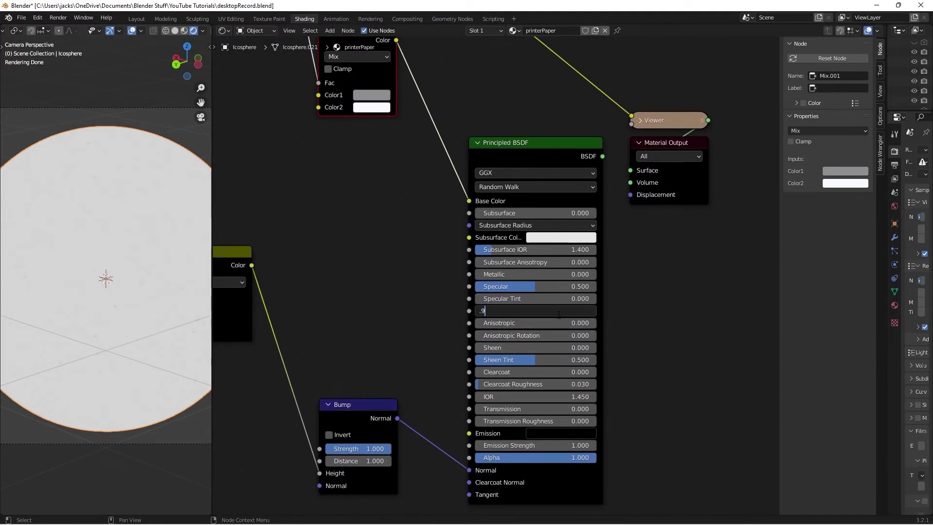
pyautogui.press('Return')
pyautogui.scroll(-2, 374, 237)
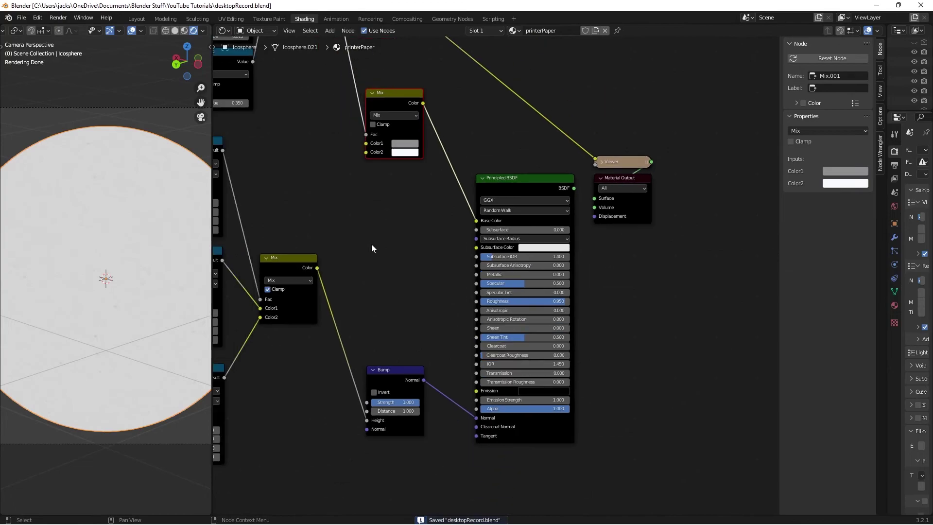
pyautogui.moveTo(373, 246); pyautogui.dragTo(439, 271, button='middle')
pyautogui.hotkey('ctrl', 's')
# Connect the Principled BSDF to the Material Output's Surface in place of the Viewer and save the file
pyautogui.moveTo(419, 220); pyautogui.dragTo(443, 271, button='middle')
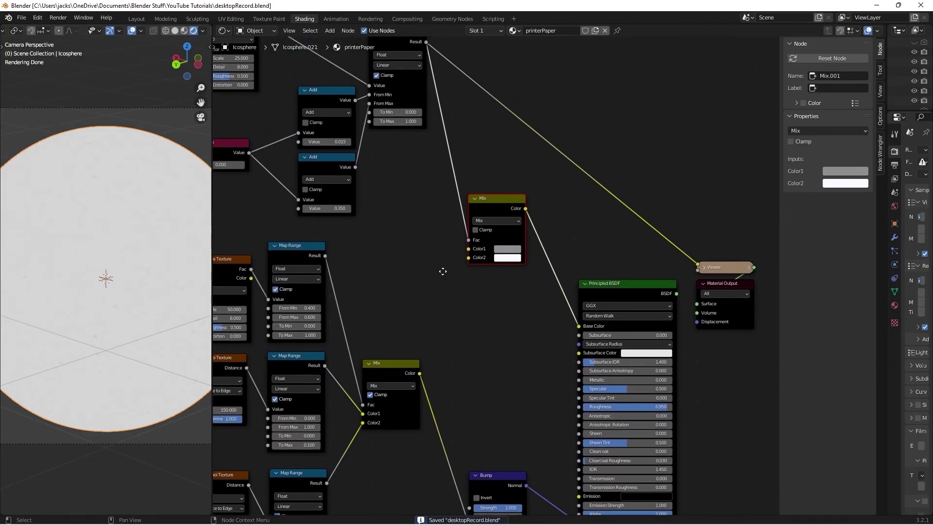
pyautogui.keyDown('ctrl'); pyautogui.keyDown('shift'); pyautogui.click(606, 296); pyautogui.keyUp('shift'); pyautogui.keyUp('ctrl')
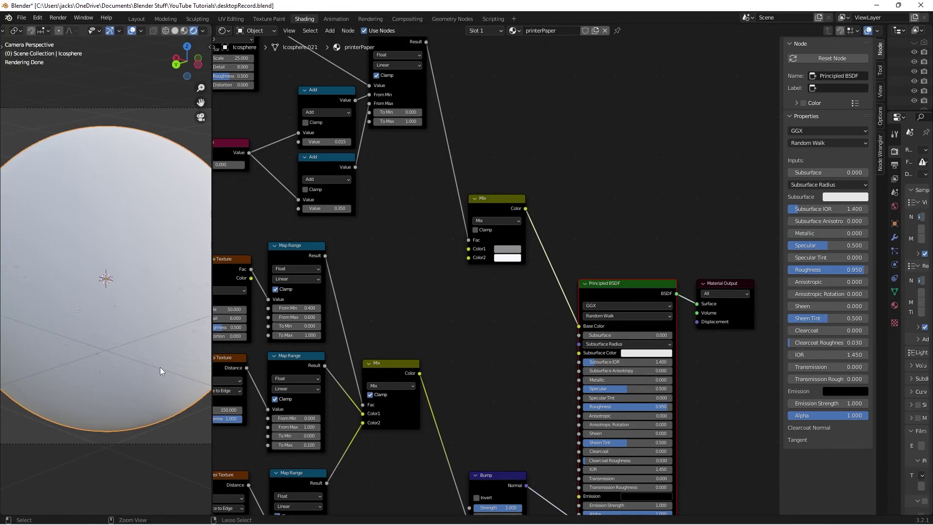
pyautogui.hotkey('ctrl', 's')
# Move the Mix node that feeds the Bump node slightly down and save the file
pyautogui.moveTo(475, 274); pyautogui.dragTo(532, 323, button='middle')
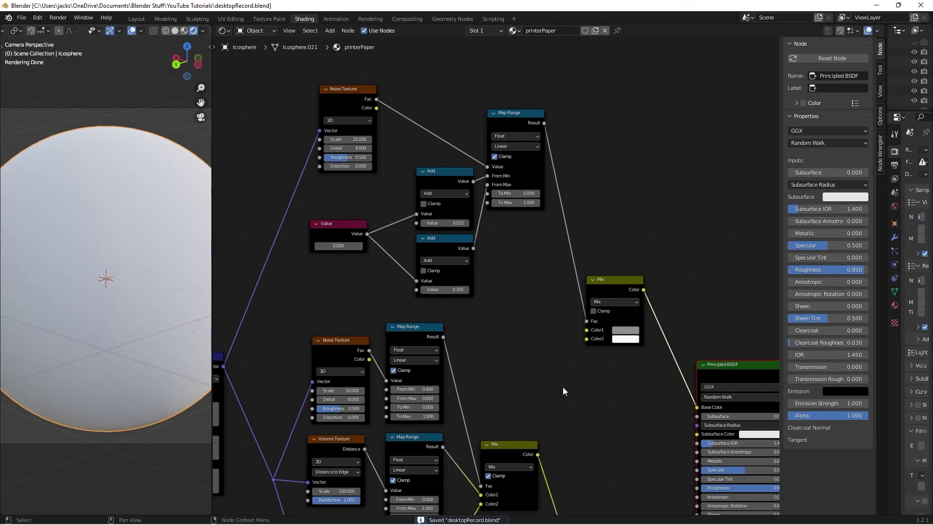
pyautogui.scroll(-1, 563, 389)
pyautogui.moveTo(563, 389); pyautogui.dragTo(516, 210, button='middle')
pyautogui.scroll(2, 529, 292)
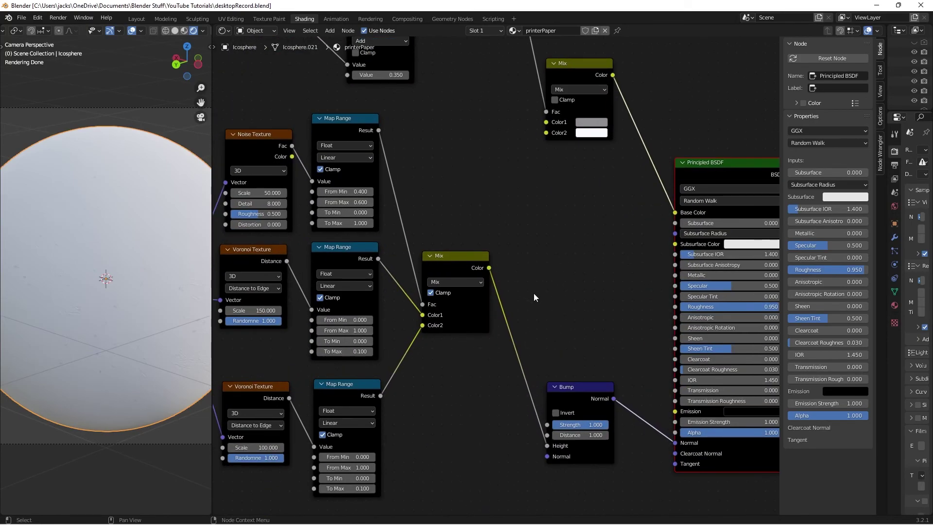
pyautogui.moveTo(466, 275); pyautogui.dragTo(467, 287)
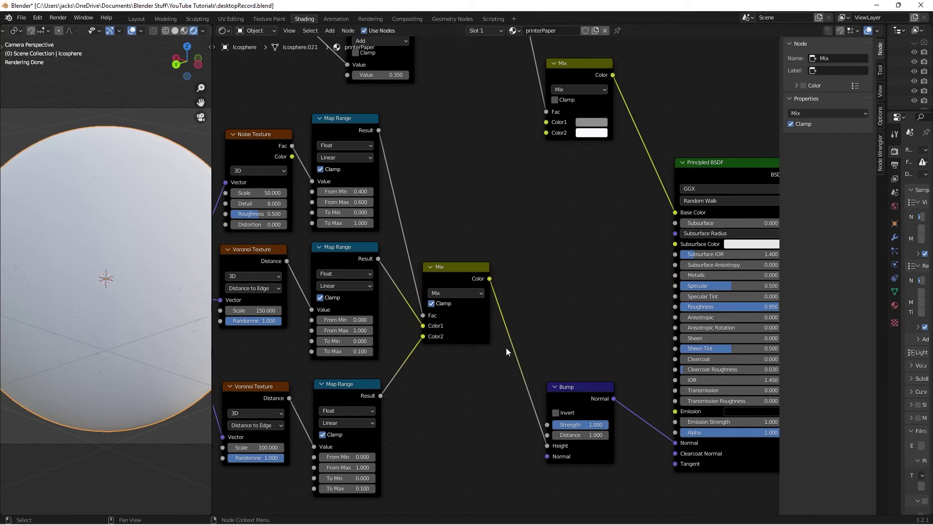
pyautogui.click(195, 424)
pyautogui.hotkey('ctrl', 's')
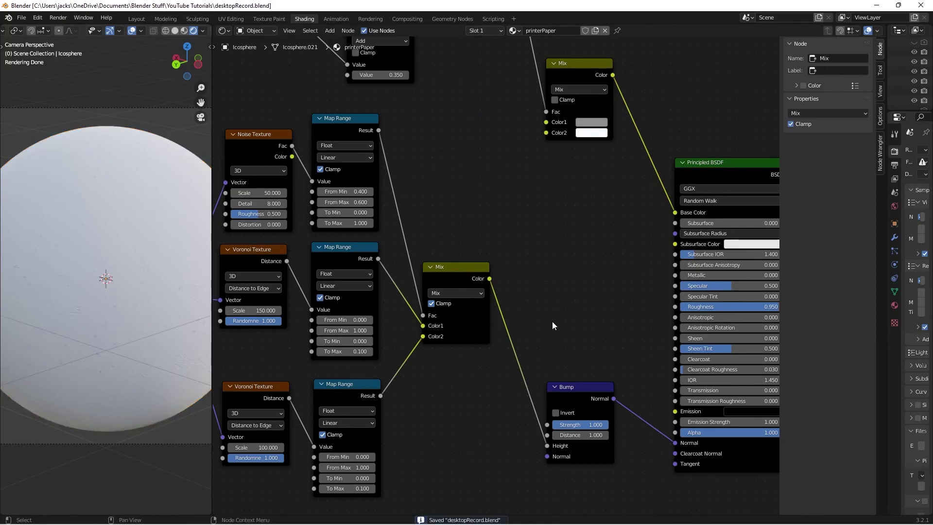
pyautogui.scroll(-5, 494, 241)
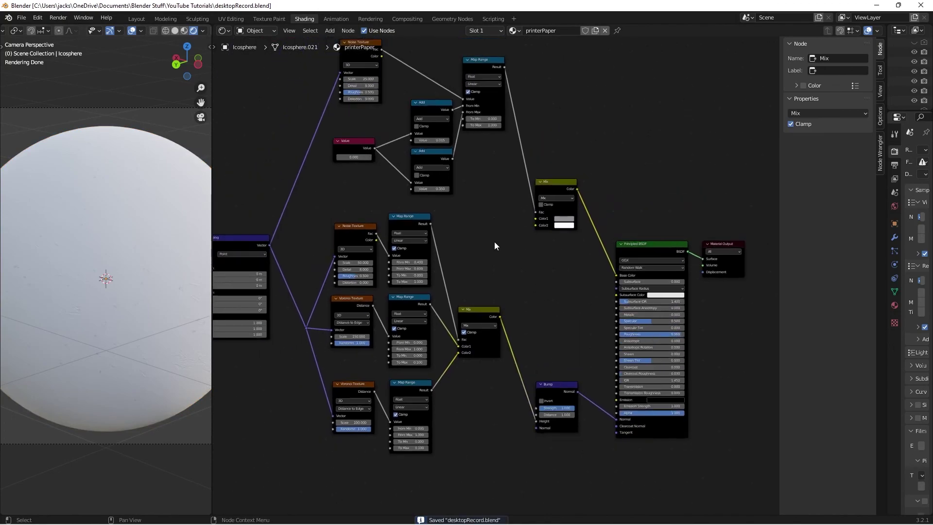